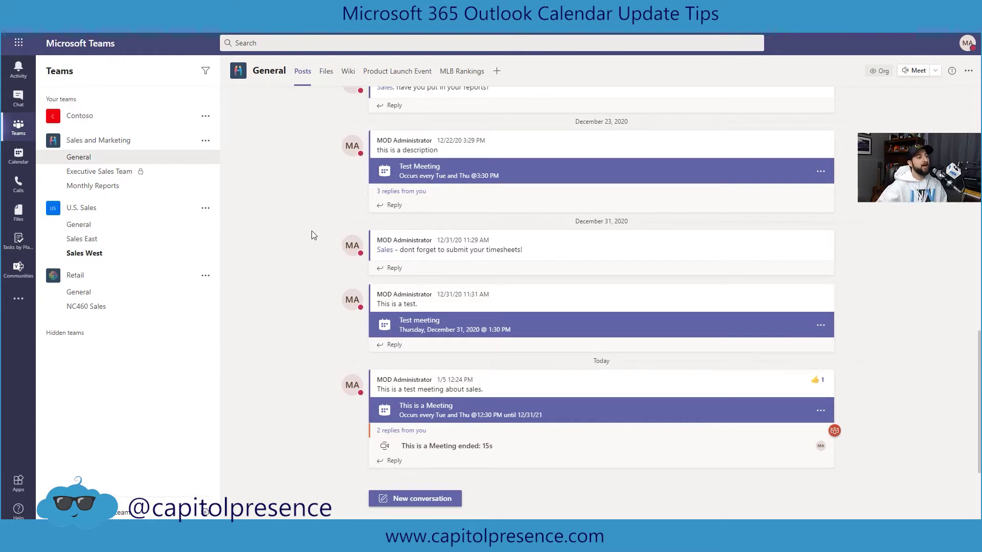
Open the Teams calendar on the January 25–29, 2021 work week
left_click(19, 155)
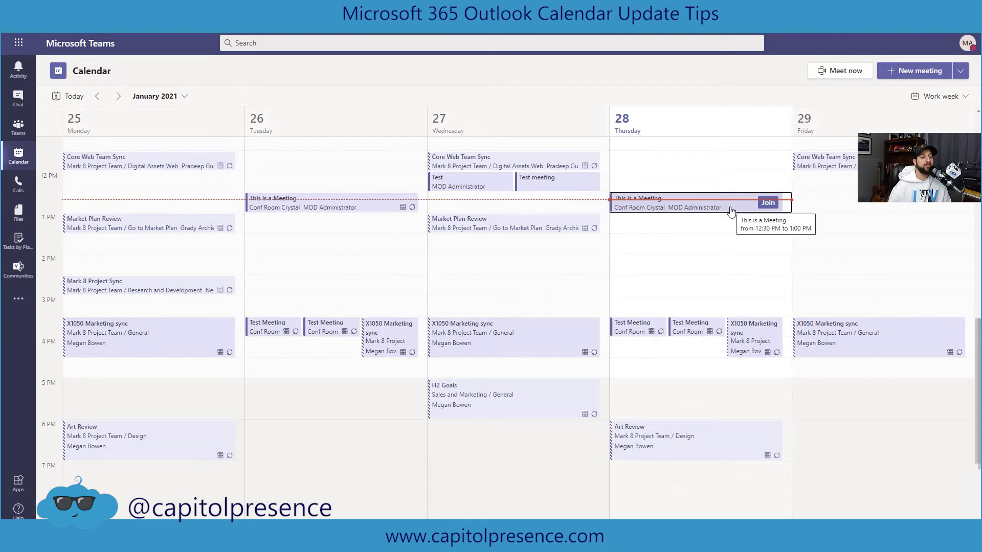
Start joining Thursday's 'This is a Meeting' with the microphone muted
left_click(768, 203)
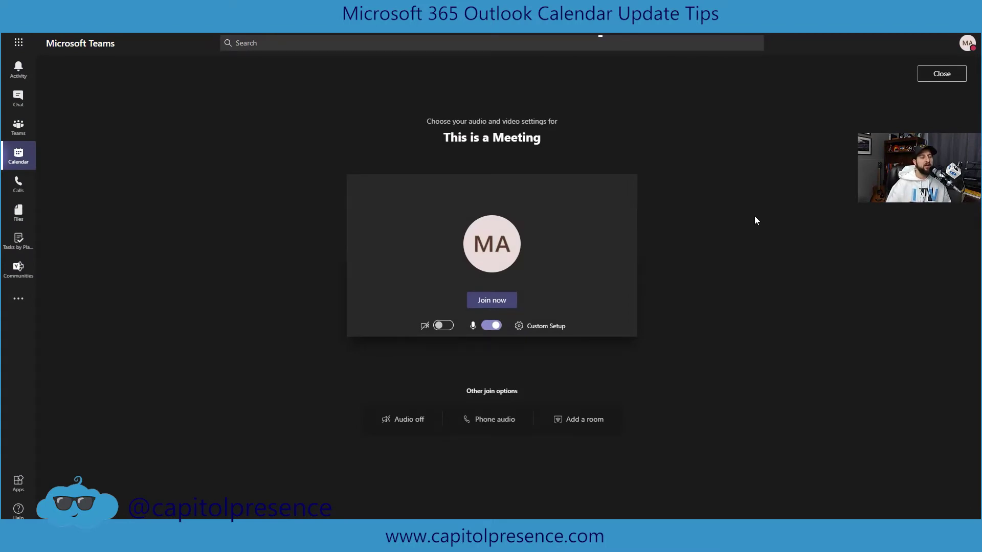
left_click(492, 326)
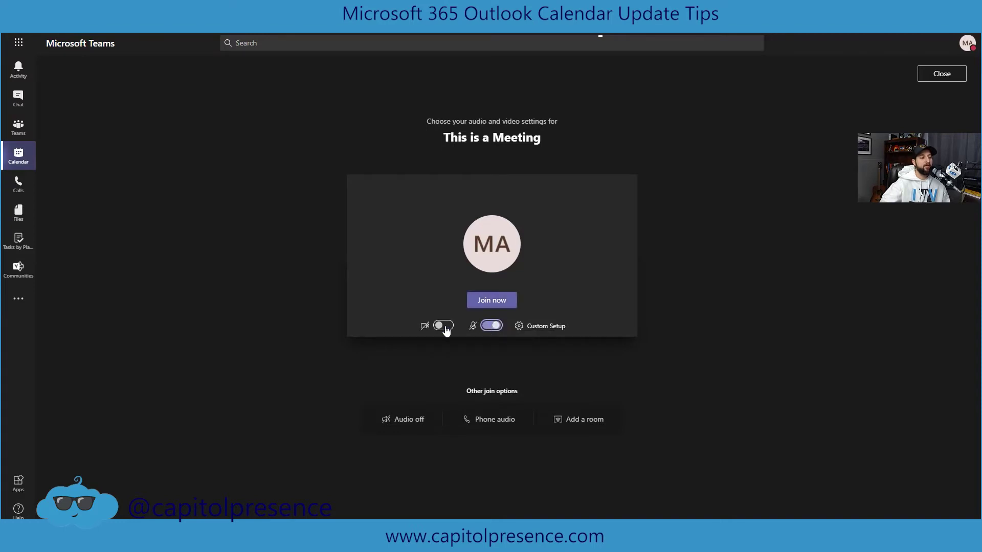
left_click(442, 325)
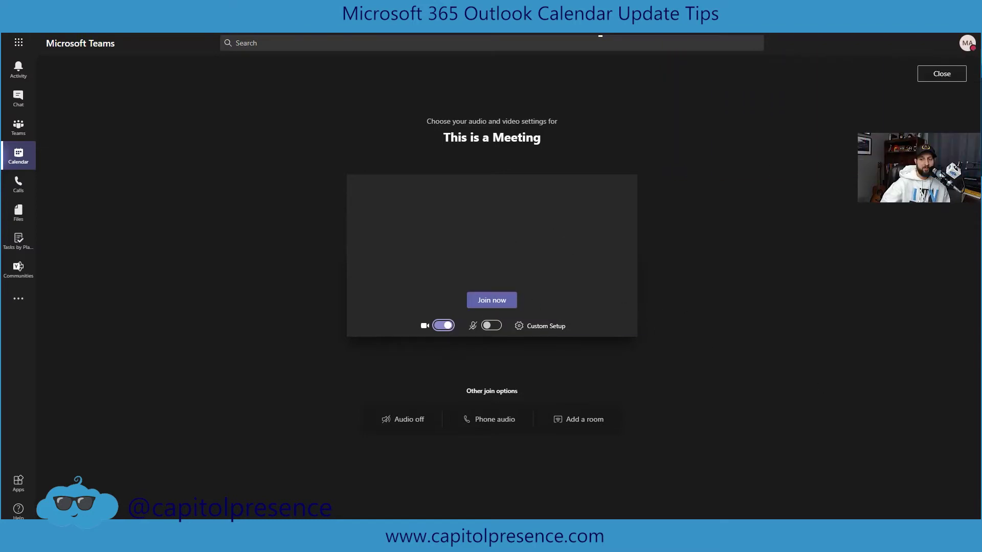
Keep the c922 Pro Stream Webcam, turn the camera off and join the meeting
left_click(540, 330)
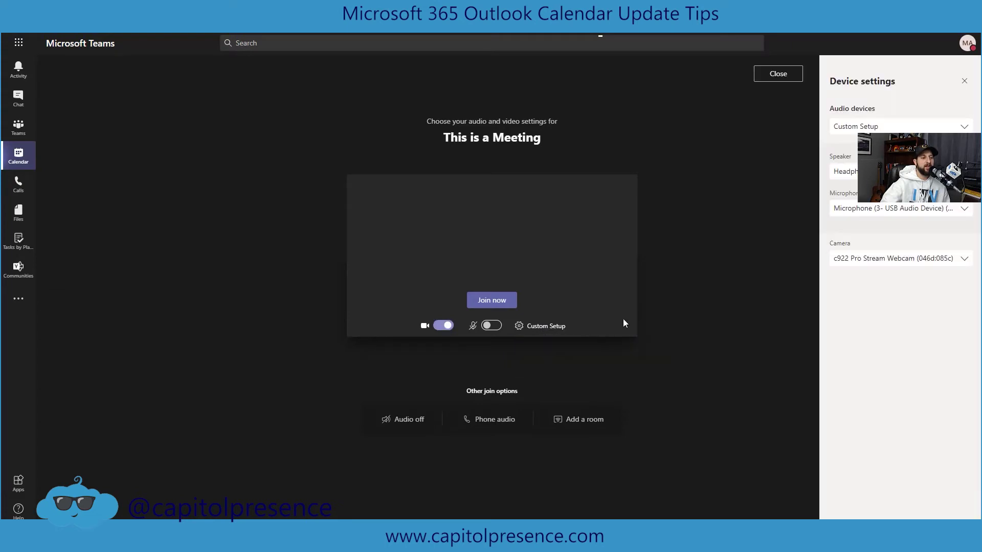
left_click(910, 262)
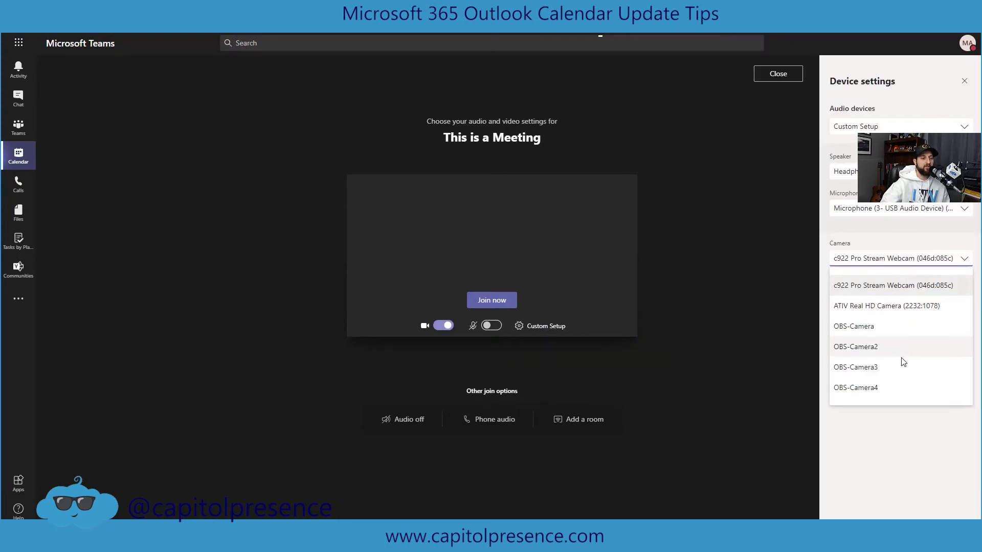
left_click(891, 260)
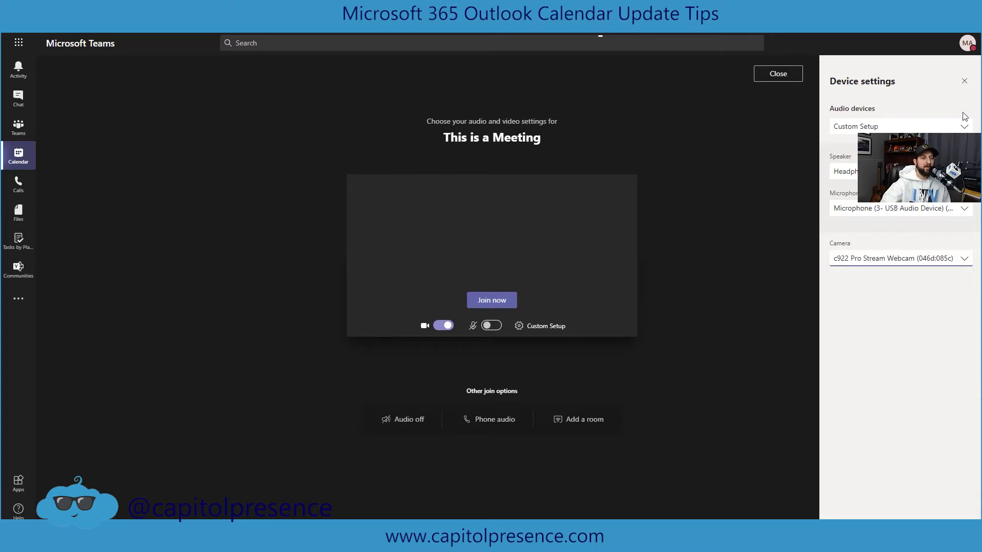
left_click(967, 81)
left_click(444, 326)
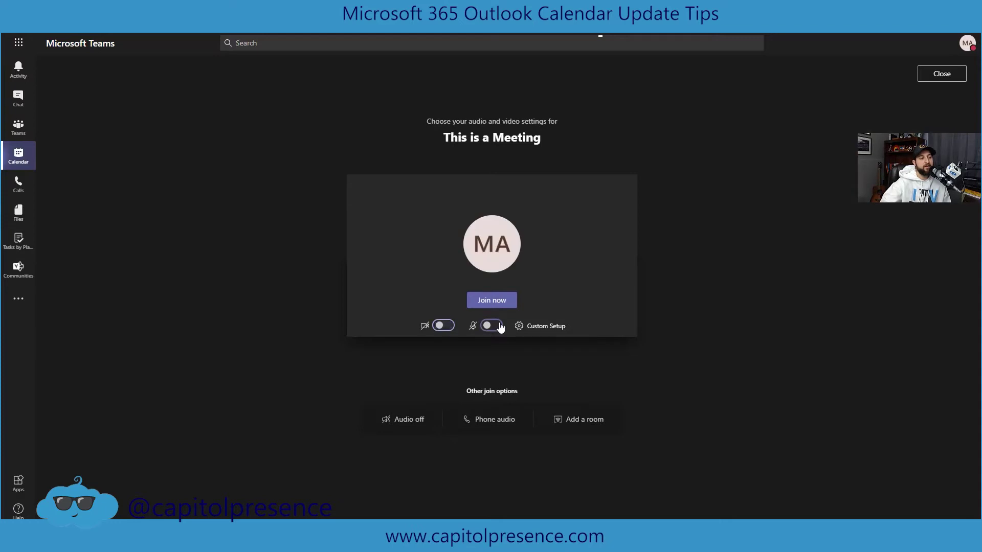
left_click(498, 302)
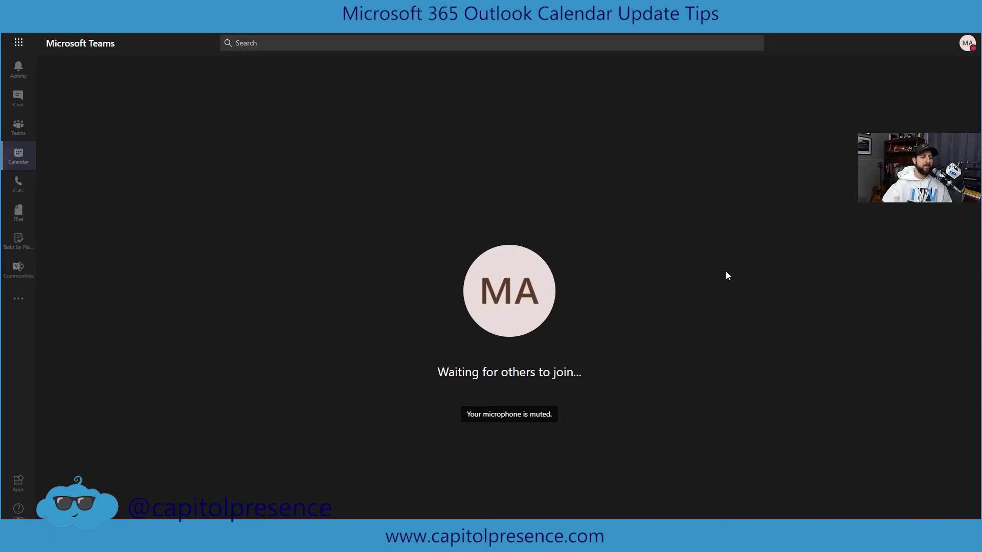
Wait alone in the connecting call with the call controls showing
mouse_move(722, 272)
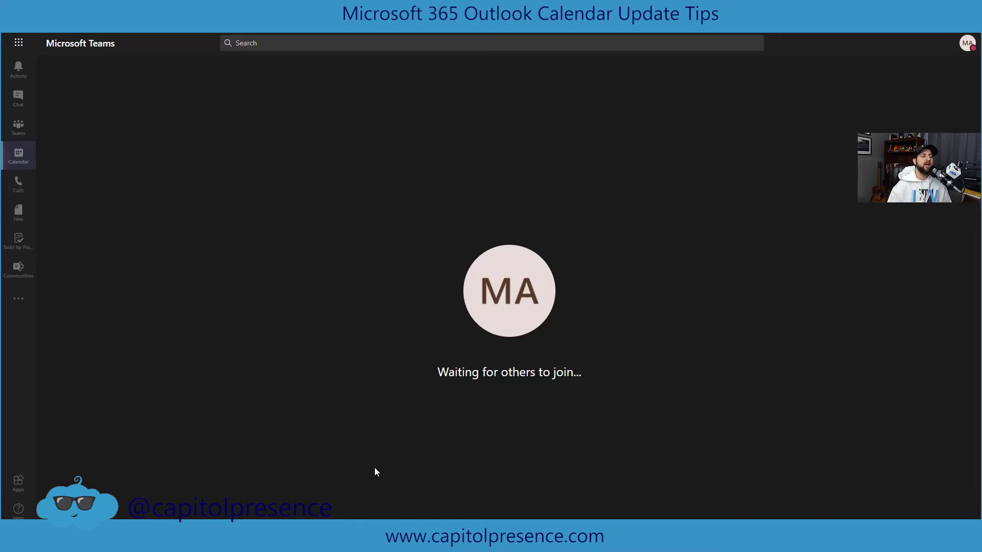
mouse_move(831, 77)
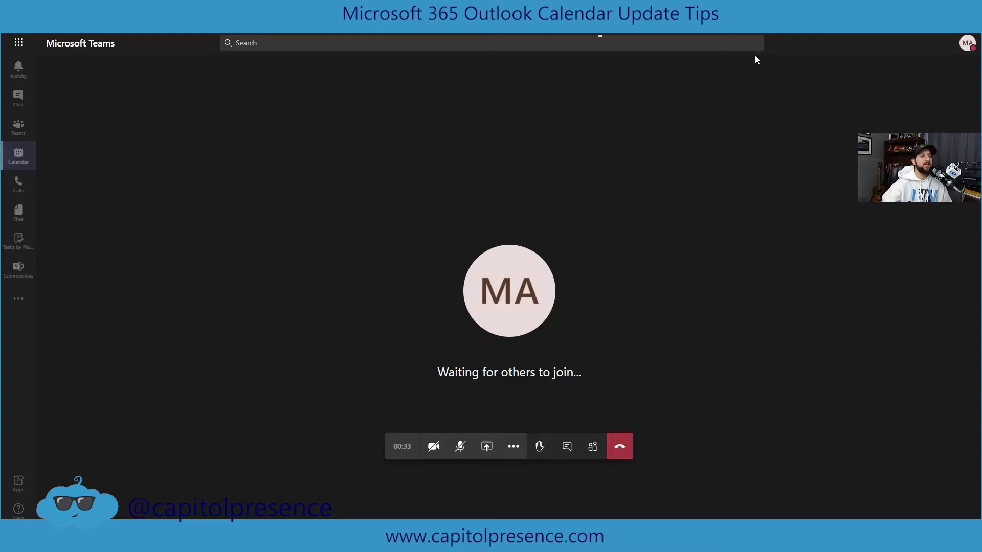
Share a blank Microsoft Whiteboard from the Share tray
left_click(487, 448)
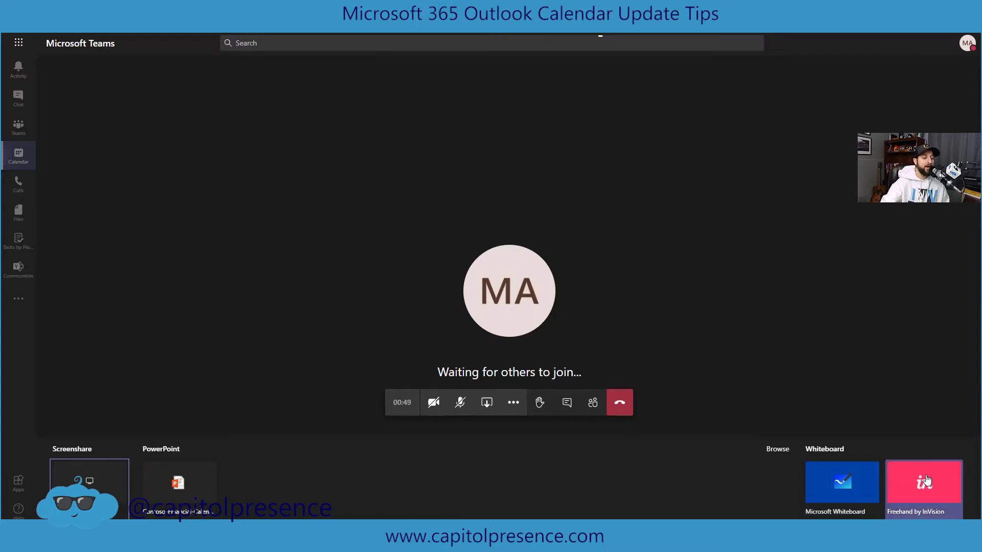
left_click(843, 492)
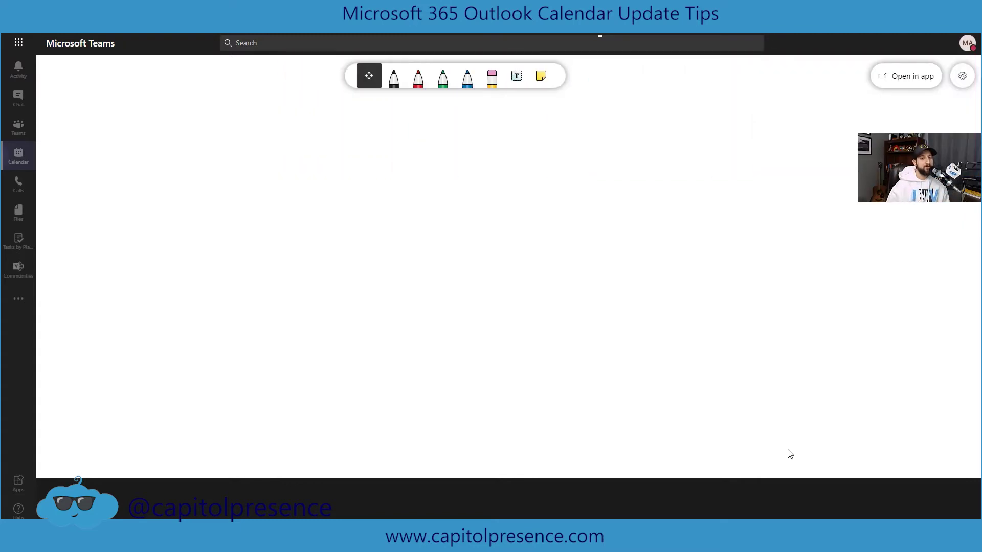
mouse_move(787, 504)
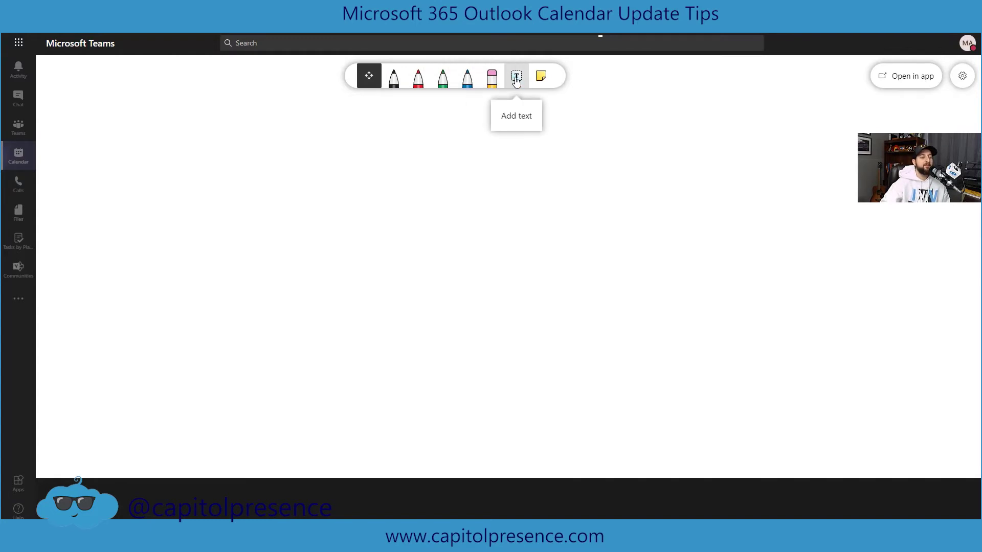
left_click(546, 81)
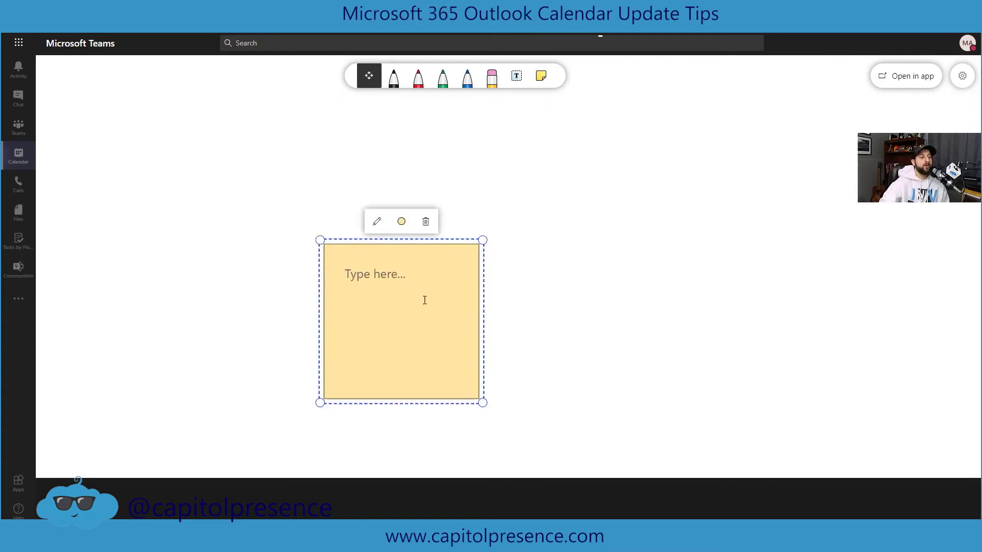
left_click(375, 230)
left_click_drag(374, 230, 181, 101)
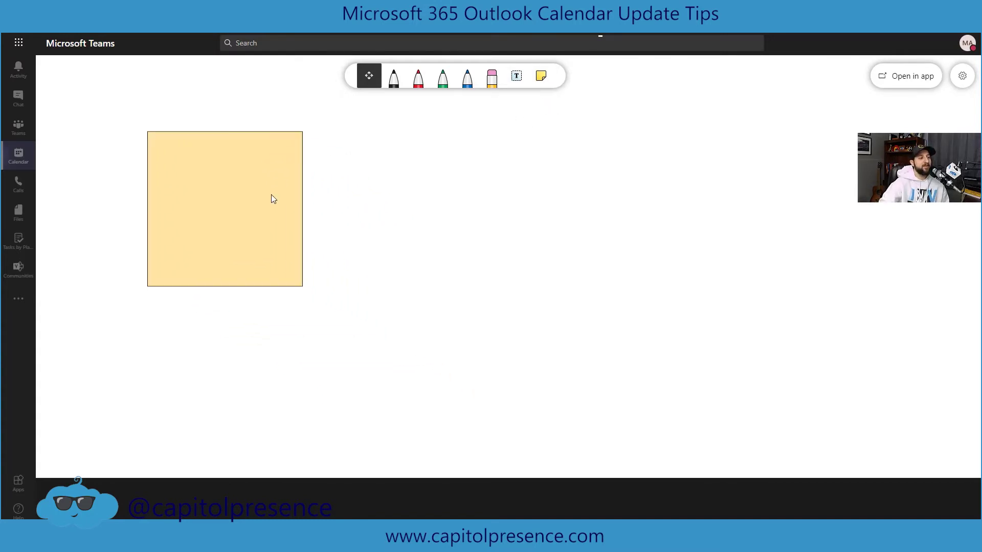
left_click(193, 169)
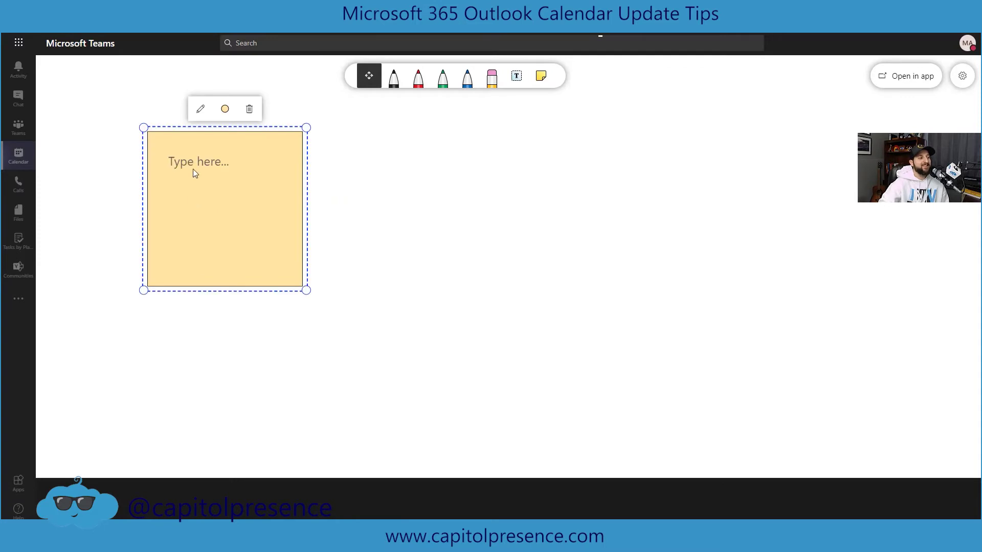
left_click(200, 108)
left_click(169, 199)
left_click(169, 199)
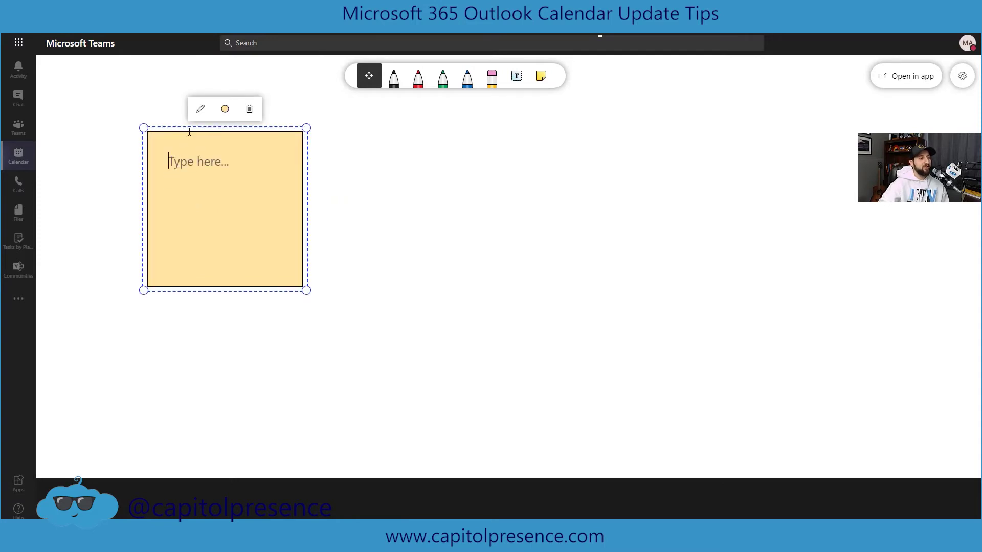
left_click(221, 113)
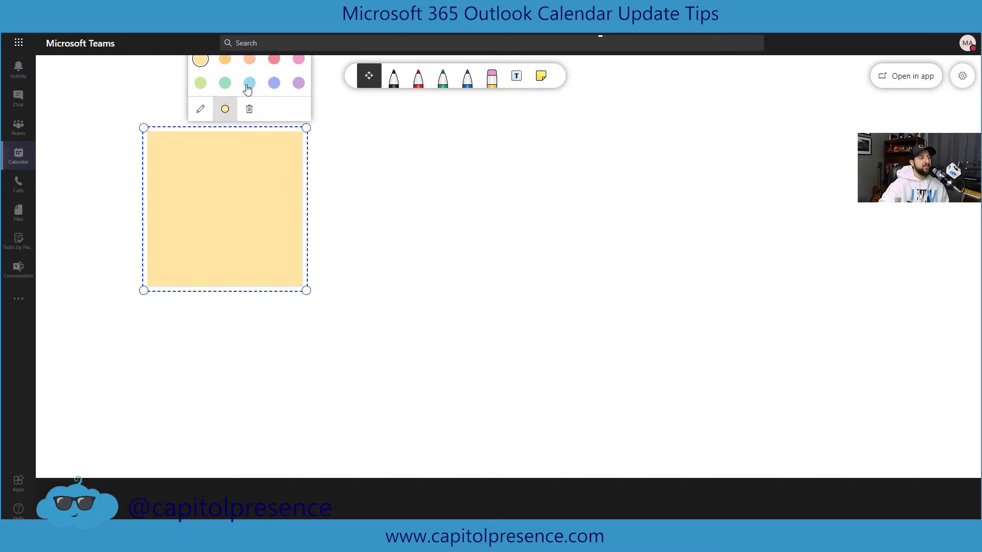
left_click(274, 83)
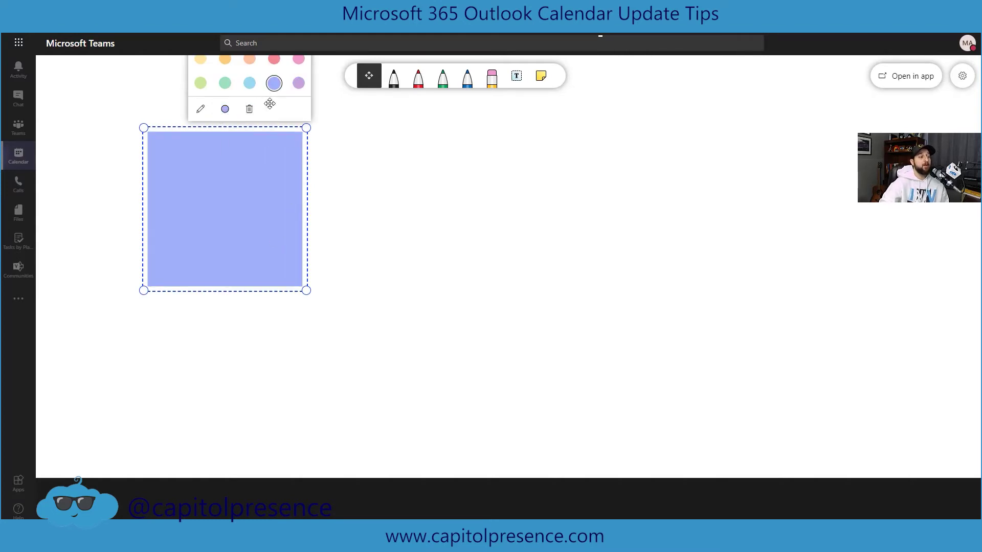
left_click(250, 111)
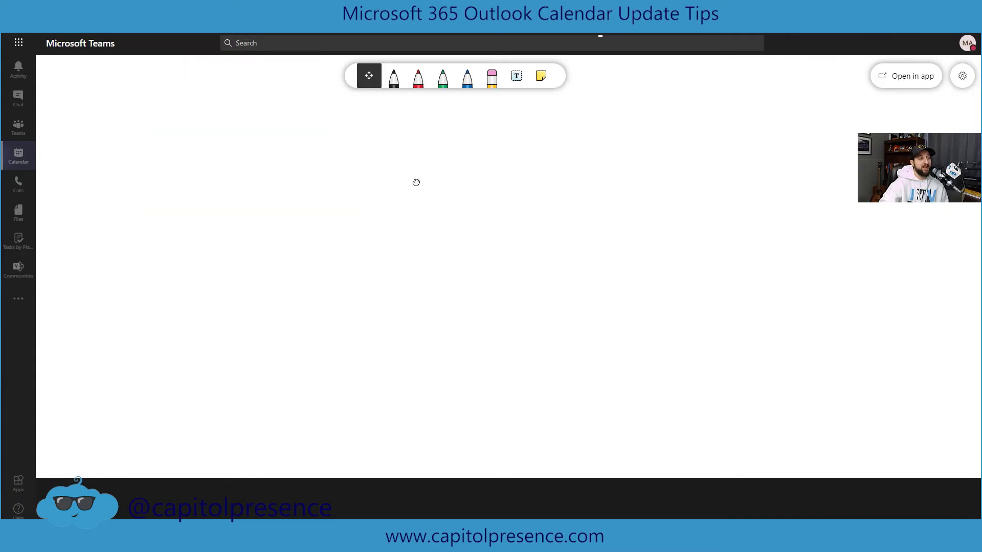
Add black and red strokes to the face doodle: arcs, a curve below the mouth, a side line
left_click(394, 78)
mouse_move(154, 193)
left_mouse_down()
mouse_move(174, 277)
mouse_move(220, 169)
mouse_move(190, 216)
mouse_move(290, 263)
mouse_move(324, 252)
left_mouse_up()
mouse_move(266, 234)
left_mouse_down()
mouse_move(375, 281)
mouse_move(197, 340)
mouse_move(378, 281)
left_mouse_up()
left_click(419, 82)
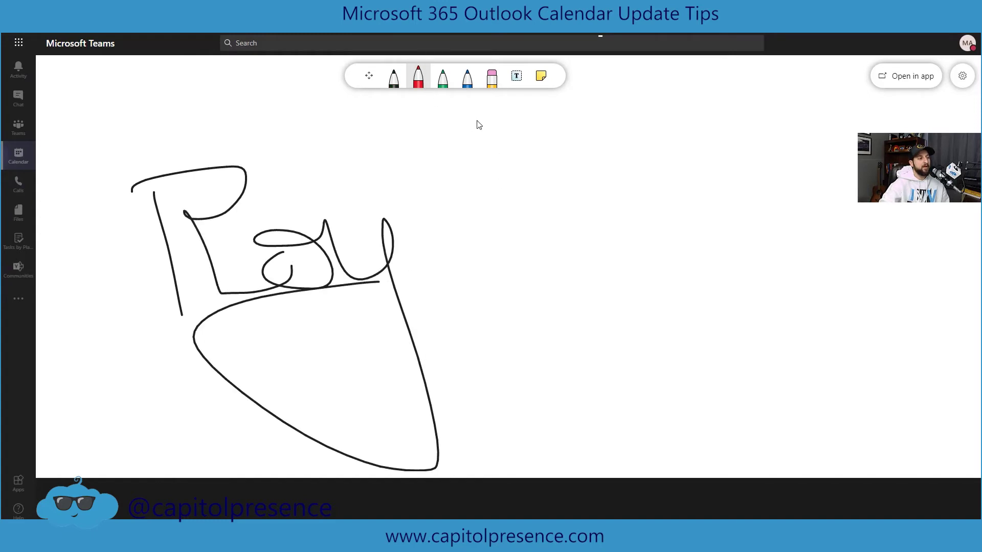
mouse_move(500, 117)
left_mouse_down()
mouse_move(511, 219)
mouse_move(457, 189)
left_mouse_up()
left_click(443, 82)
left_click(467, 82)
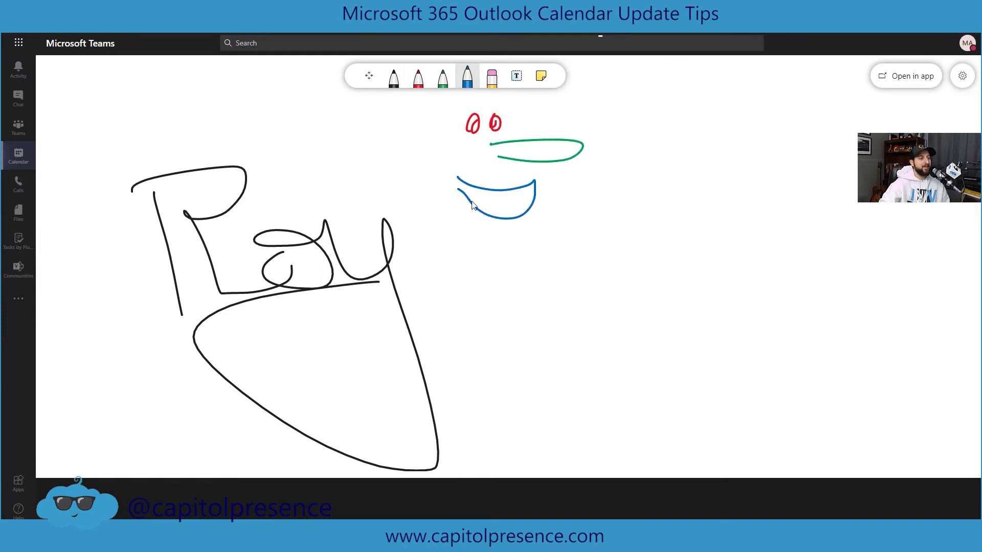
left_click(427, 84)
left_click(393, 79)
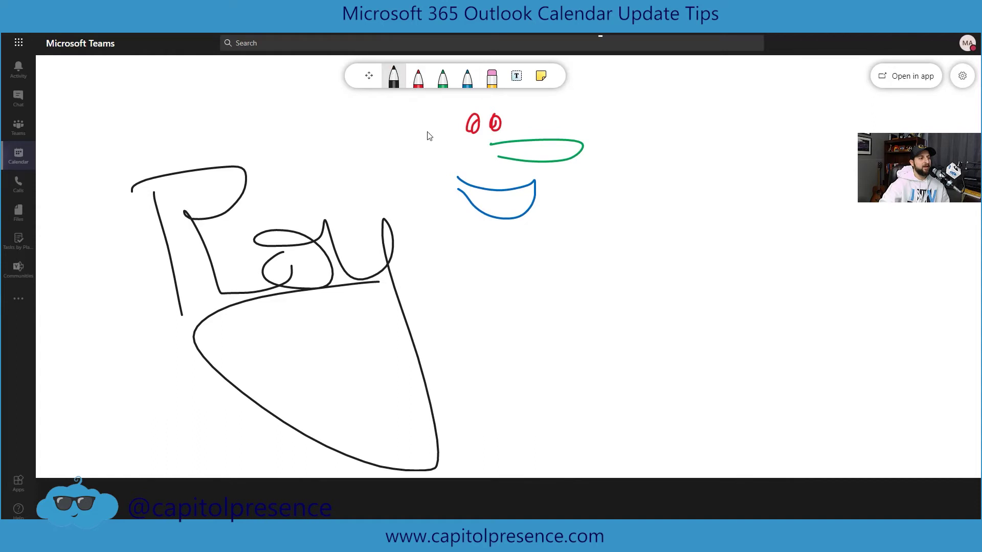
left_click_drag(429, 131, 412, 180)
left_click_drag(550, 123, 587, 136)
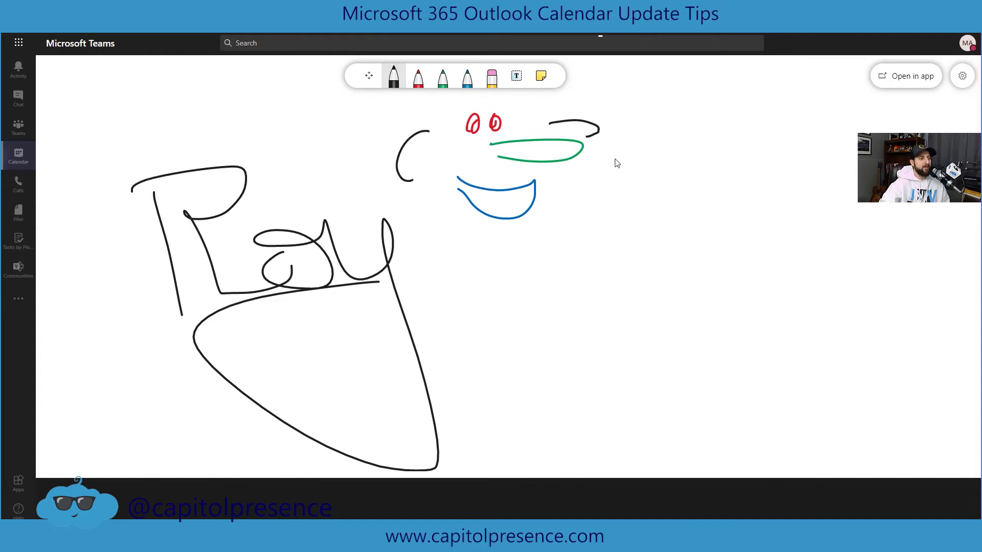
mouse_move(431, 202)
left_mouse_down()
mouse_move(539, 267)
mouse_move(542, 254)
left_mouse_up()
left_click_drag(566, 182, 536, 276)
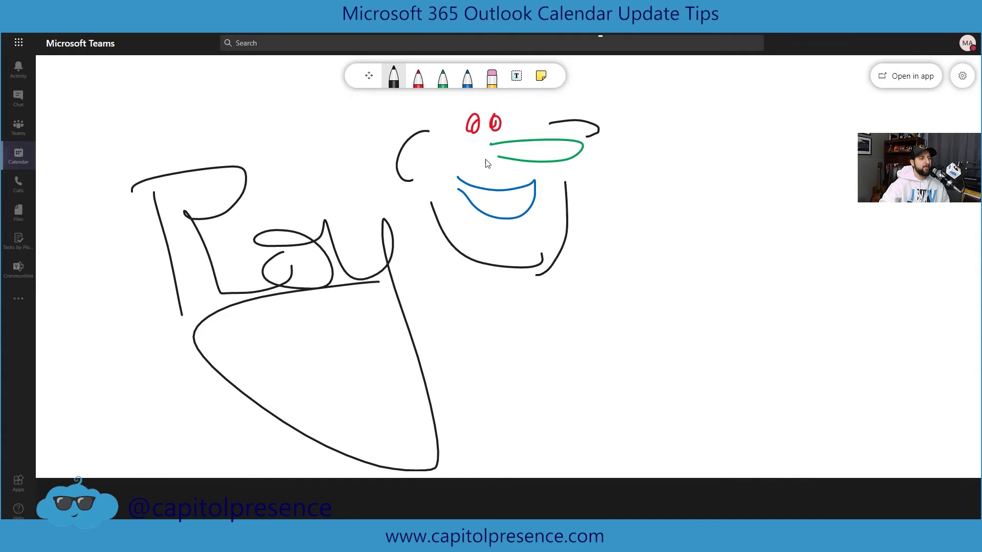
Pan the whiteboard and draw hair strokes above the face
left_click(369, 76)
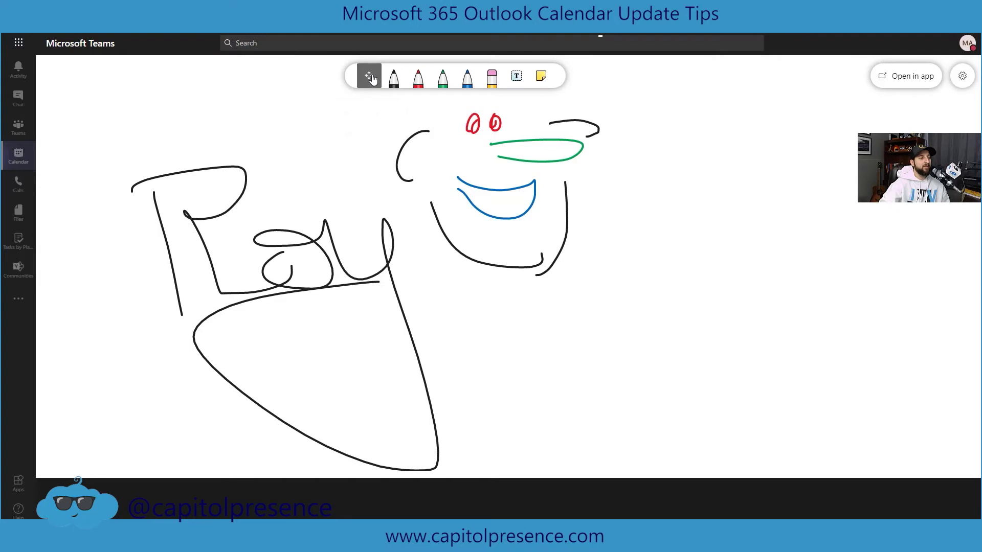
left_click_drag(395, 147, 399, 320)
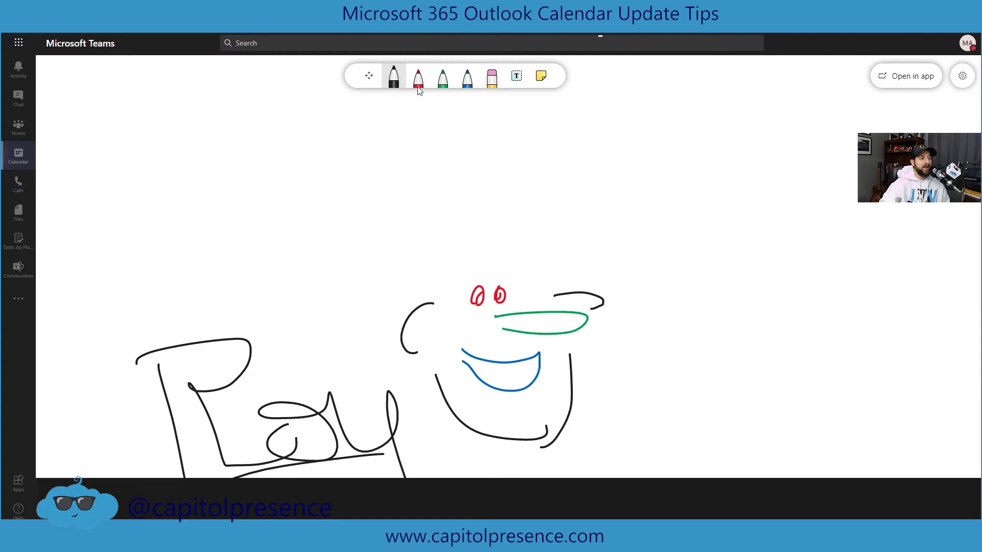
left_click_drag(439, 284, 488, 188)
mouse_move(475, 259)
left_mouse_down()
mouse_move(503, 199)
mouse_move(556, 209)
left_mouse_up()
left_click_drag(547, 273, 577, 212)
mouse_move(421, 277)
left_mouse_down()
mouse_move(452, 259)
mouse_move(424, 289)
left_mouse_up()
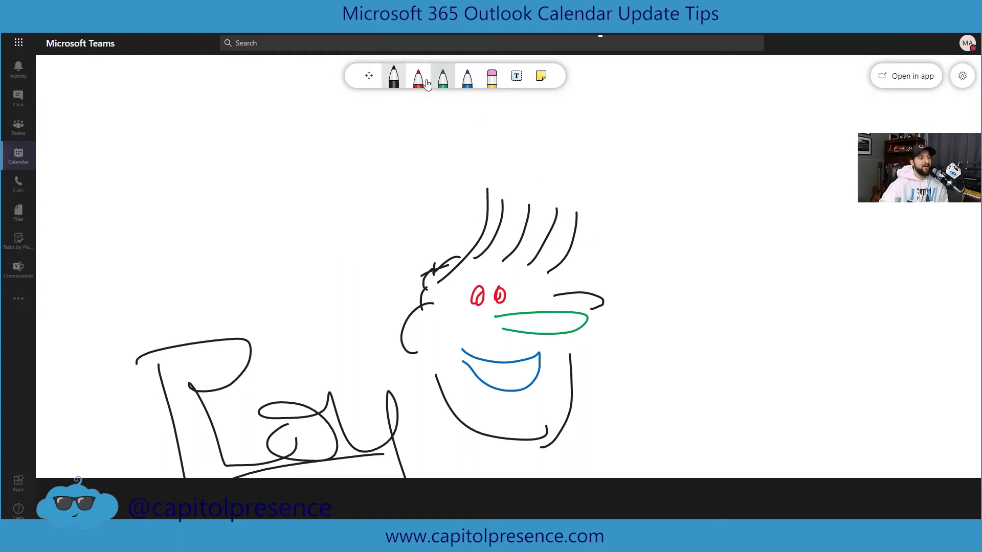
left_click(369, 76)
left_click_drag(479, 314, 544, 181)
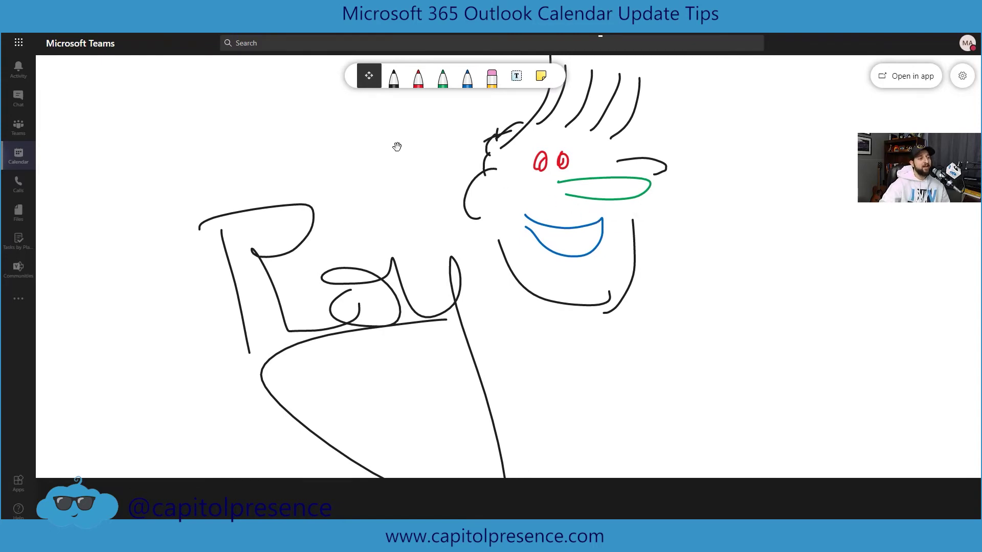
Erase the hair and nose strokes, then draw a blue nose under the eyes
left_click(492, 77)
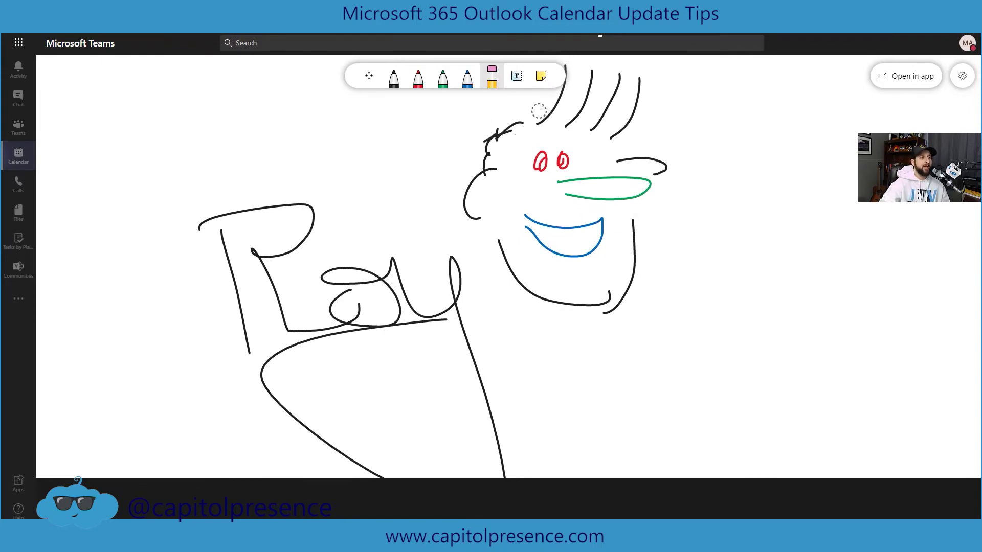
mouse_move(553, 112)
left_mouse_down()
mouse_move(574, 102)
mouse_move(625, 110)
left_mouse_up()
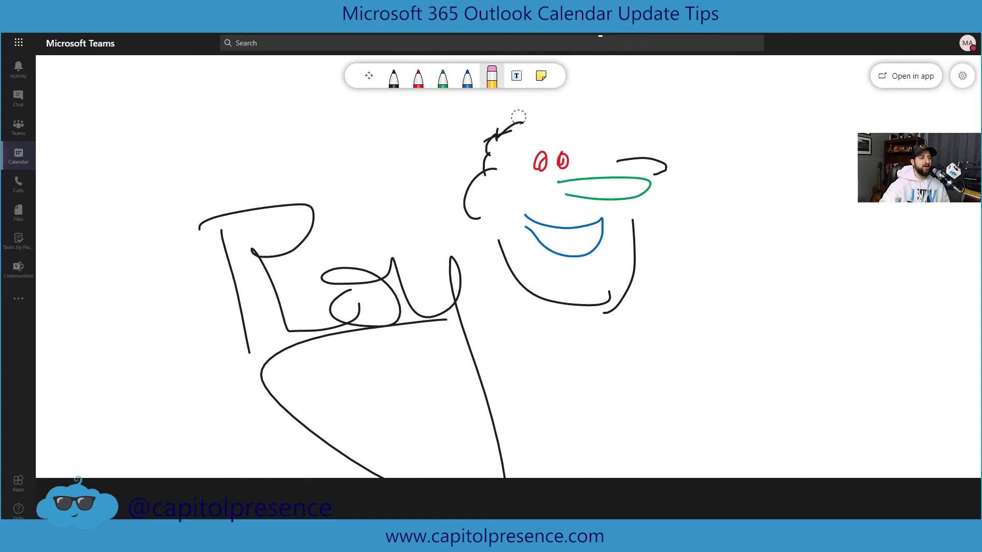
mouse_move(660, 164)
left_mouse_down()
mouse_move(675, 179)
mouse_move(658, 186)
left_mouse_up()
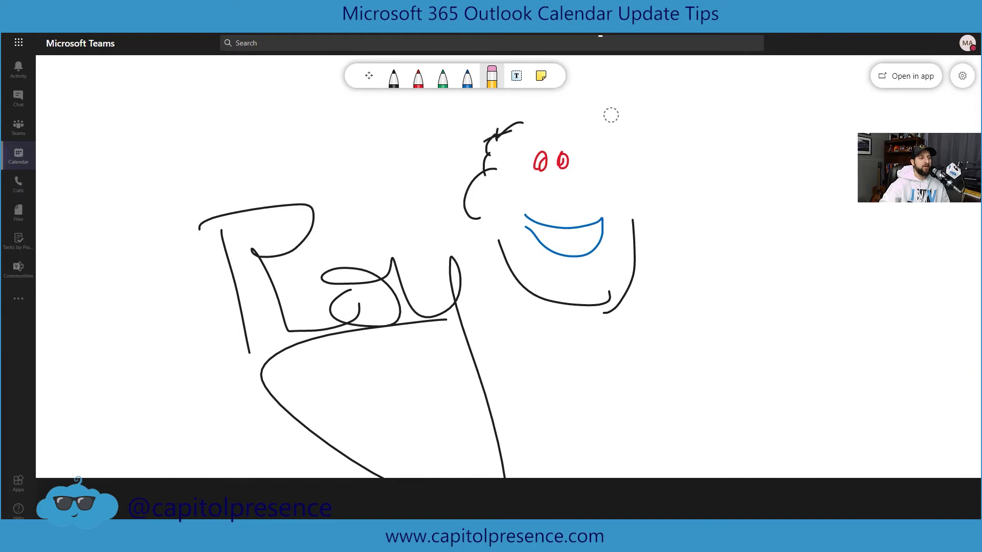
left_click(467, 77)
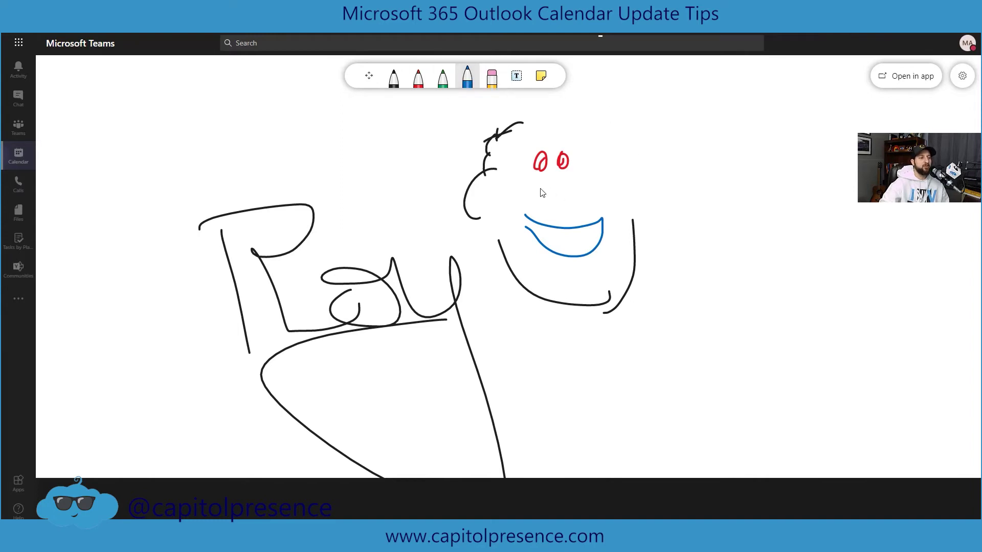
left_click_drag(533, 188, 593, 177)
mouse_move(560, 202)
left_mouse_down()
mouse_move(615, 179)
mouse_move(608, 199)
left_mouse_up()
Erase the blue nose, head outline, mouth and remaining strokes
left_click(492, 77)
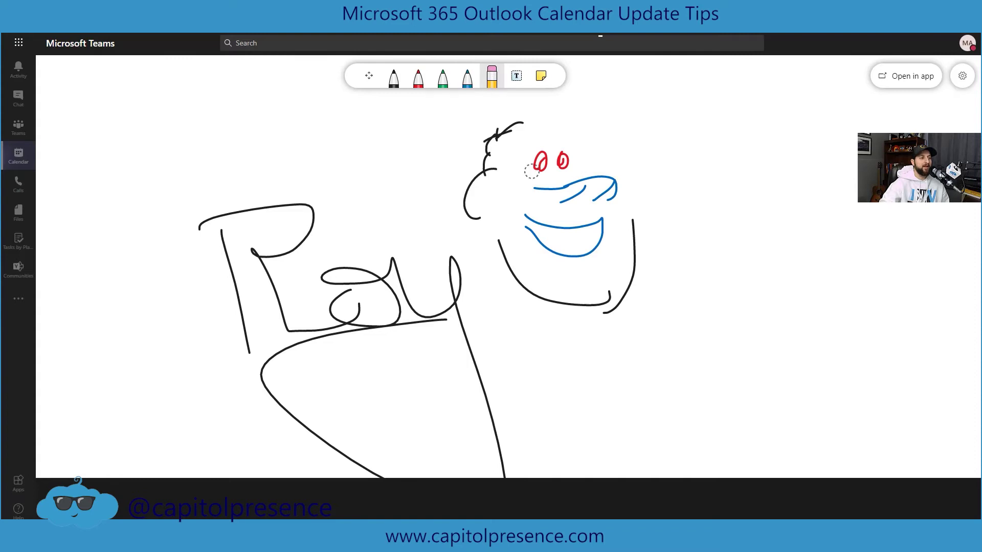
mouse_move(546, 189)
left_mouse_down()
mouse_move(566, 198)
mouse_move(584, 176)
left_mouse_up()
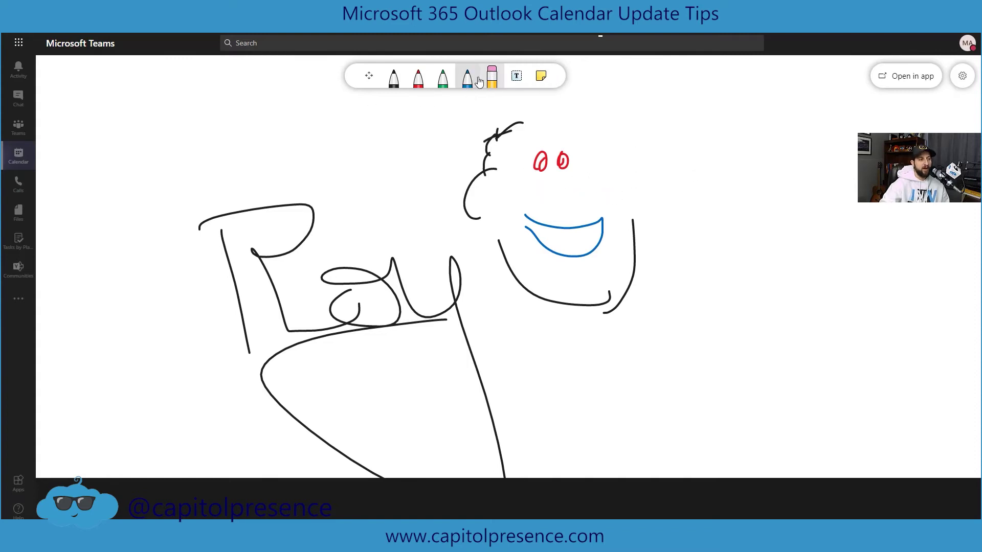
mouse_move(509, 130)
left_mouse_down()
mouse_move(483, 178)
mouse_move(568, 264)
mouse_move(563, 173)
mouse_move(528, 175)
left_mouse_up()
mouse_move(529, 242)
left_mouse_down()
mouse_move(246, 287)
mouse_move(594, 220)
left_mouse_up()
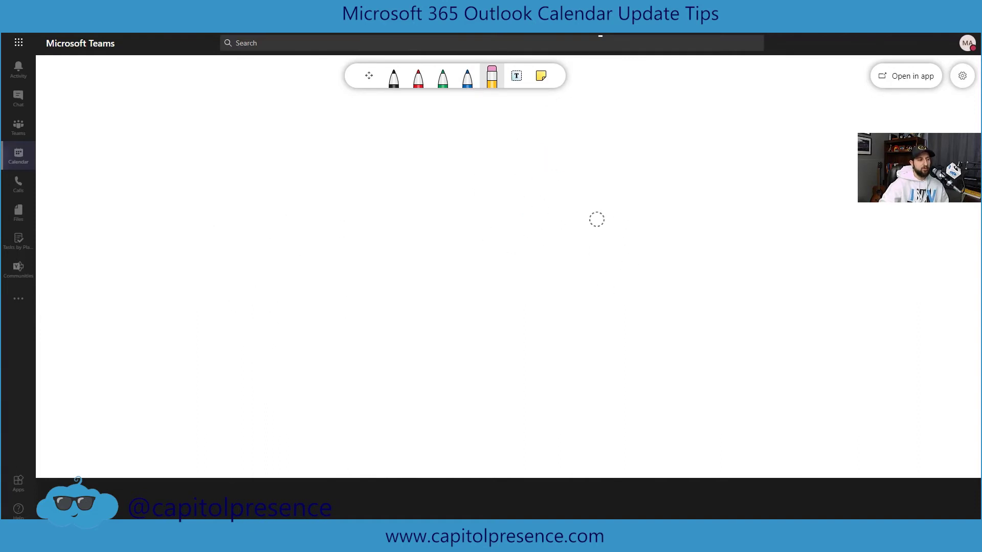
left_click(517, 75)
Add a 'Write something out' text box and move it to the upper left
left_click(515, 81)
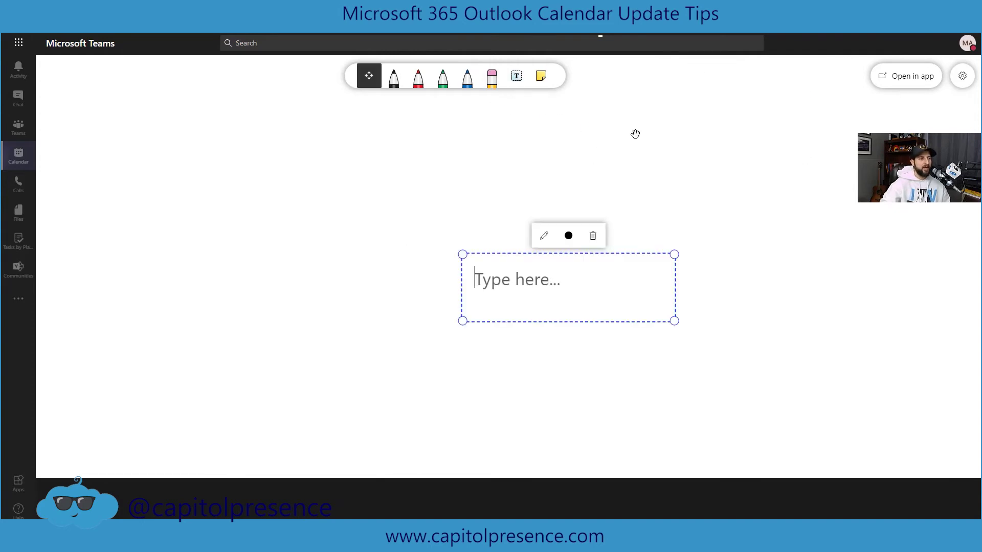
type("Write something out")
left_click(435, 294)
left_click(510, 276)
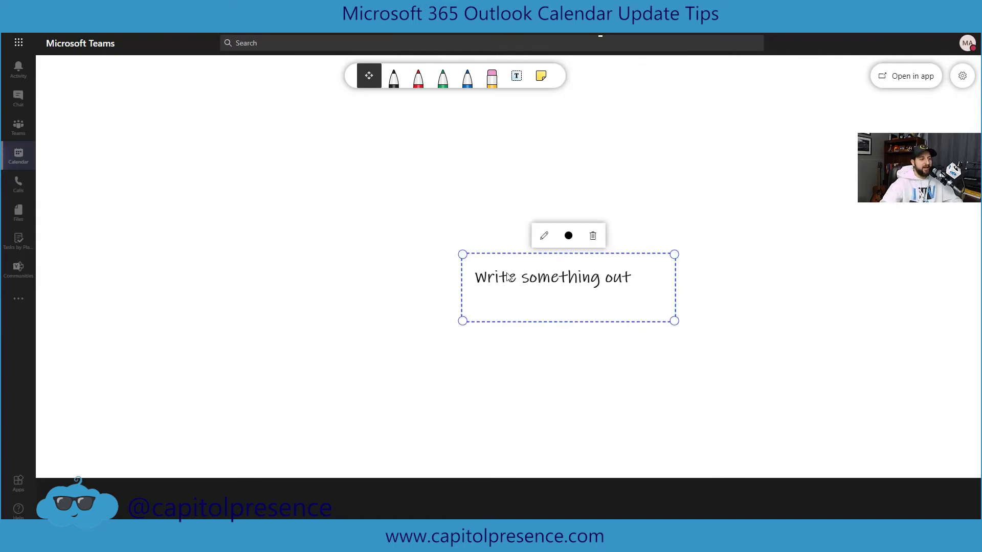
left_click_drag(546, 324, 210, 235)
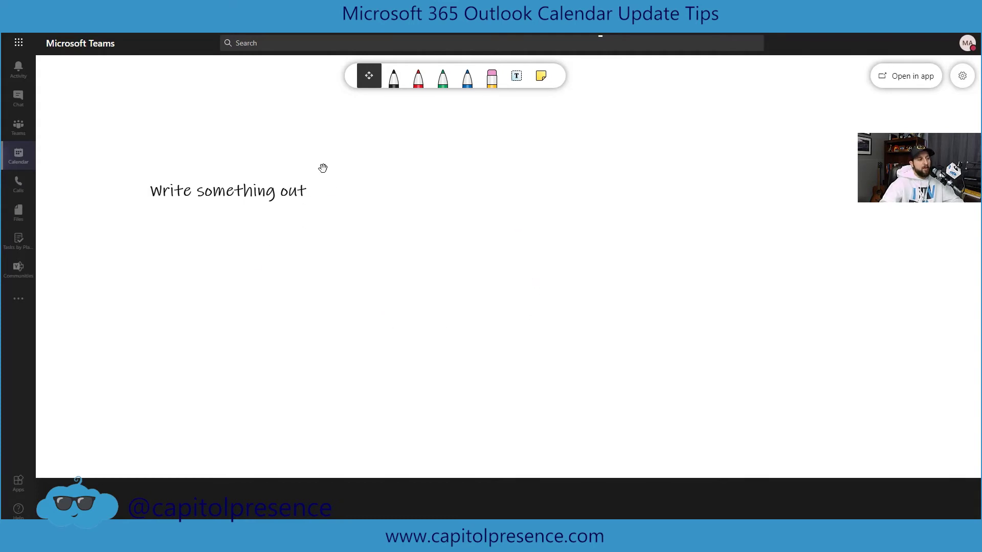
Draw a red frame with green loops inside it beside the label
left_click(419, 78)
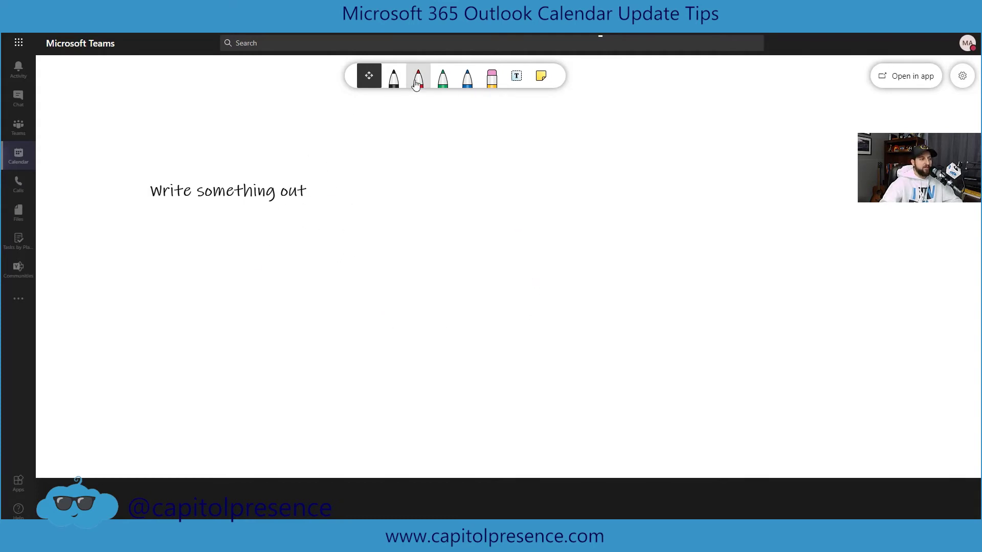
mouse_move(338, 197)
left_mouse_down()
mouse_move(331, 192)
mouse_move(621, 171)
left_mouse_up()
mouse_move(345, 231)
left_mouse_down()
mouse_move(337, 346)
mouse_move(547, 350)
left_mouse_up()
left_click(443, 78)
left_click_drag(406, 219, 455, 238)
mouse_move(450, 202)
left_mouse_down()
mouse_move(426, 252)
mouse_move(429, 276)
left_mouse_up()
left_click_drag(521, 211, 483, 197)
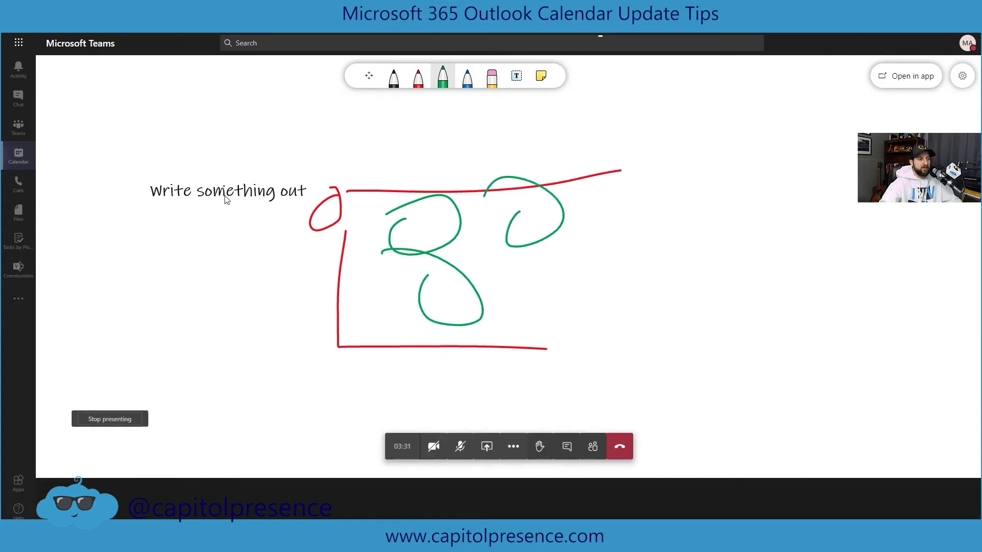
left_click(516, 76)
left_click(252, 195)
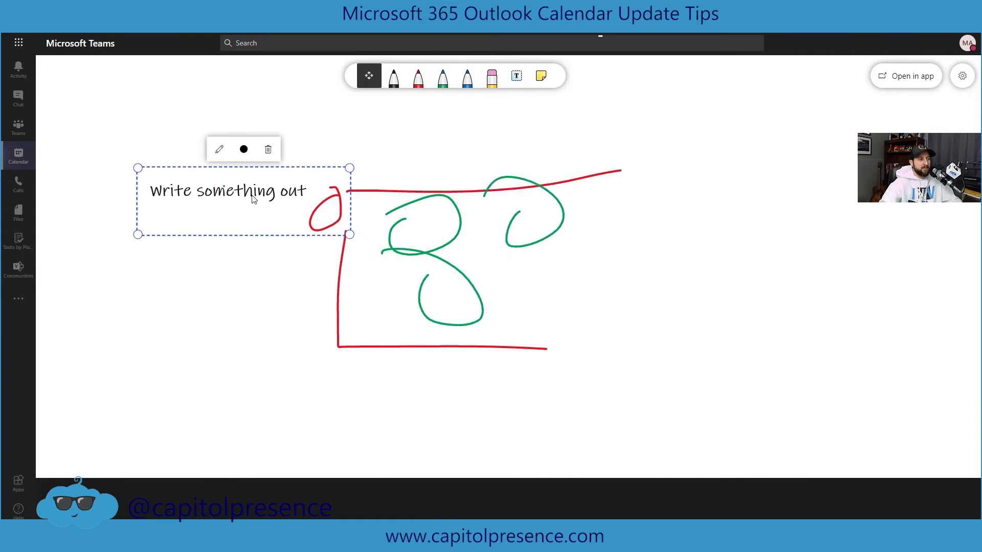
Change the label text to 'Environment'
triple_click(253, 195)
type("En")
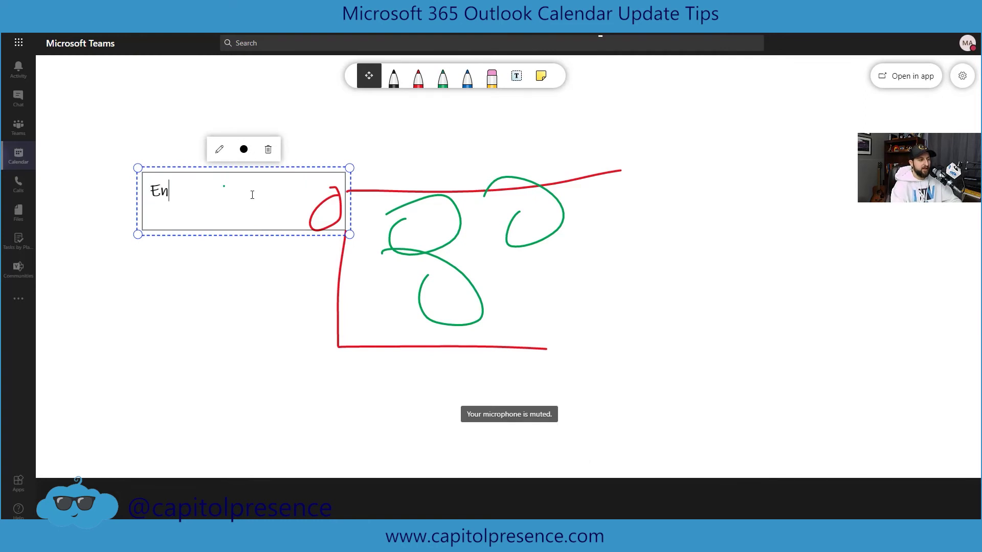
type("vironemnt")
key("BackSpace")
key("BackSpace")
key("BackSpace")
type("ent")
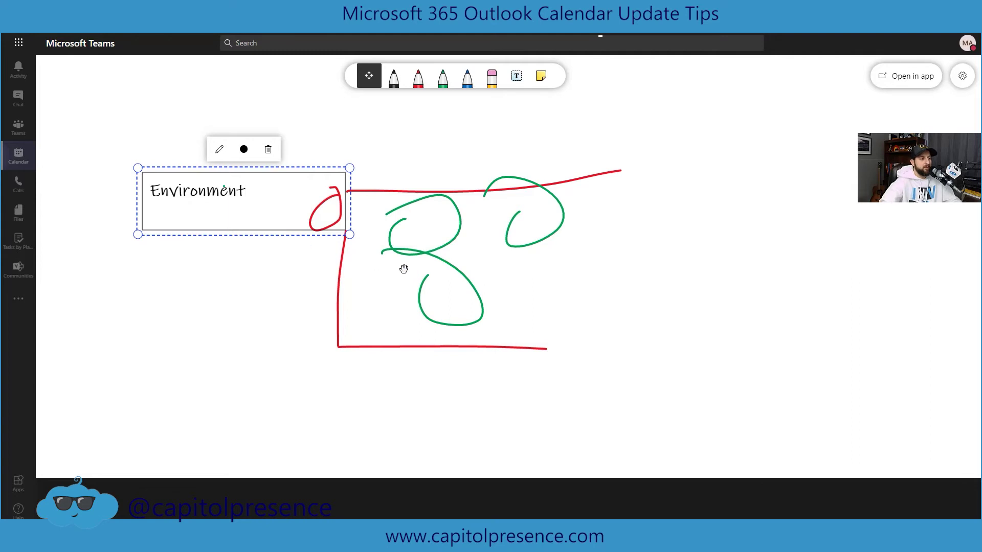
left_click(462, 284)
Add a 'Running instances' label beside the green loops
left_click(516, 76)
left_click(538, 235)
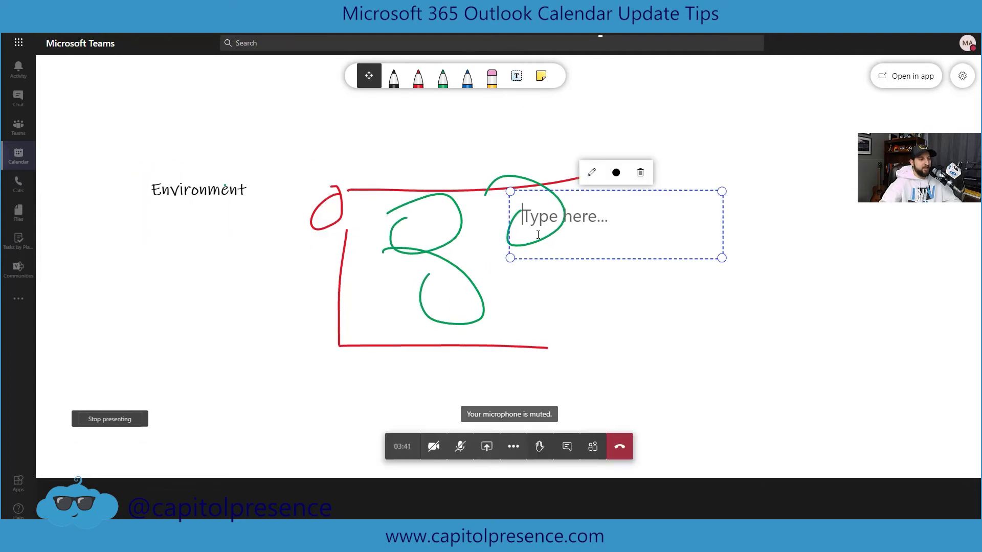
type("Ru")
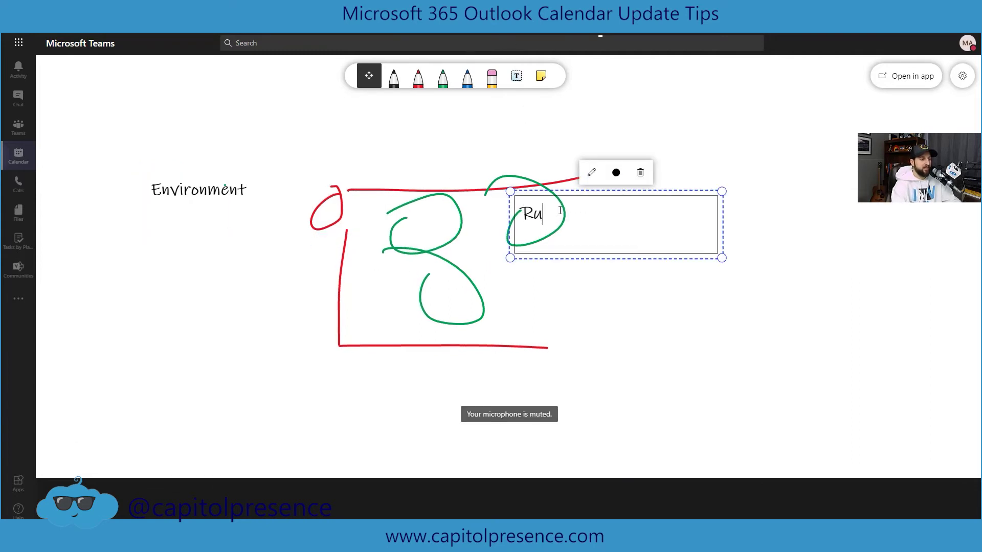
type("nnings ")
type("instances")
left_click(885, 381)
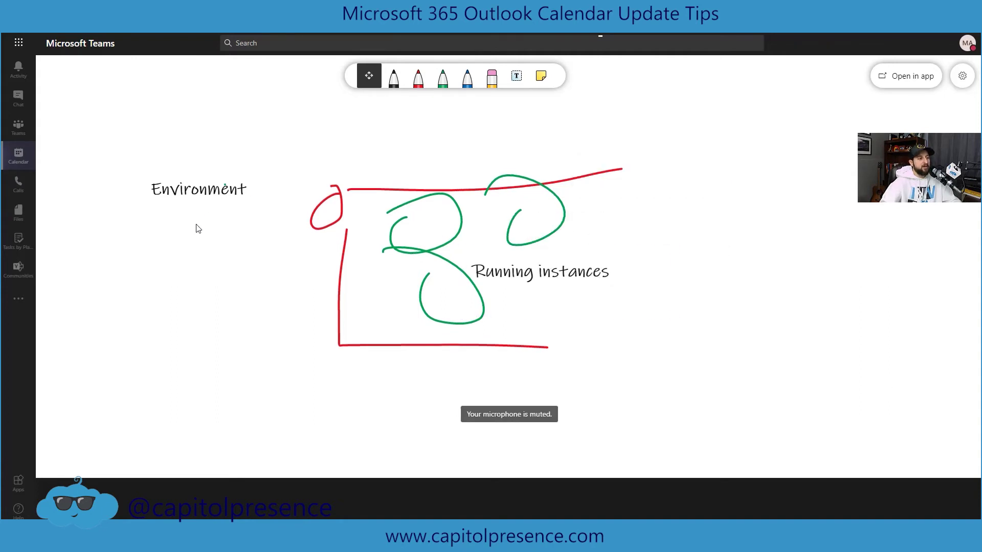
Draw a blue line left of the red frame and place a 'network cable' label above it
left_click(467, 77)
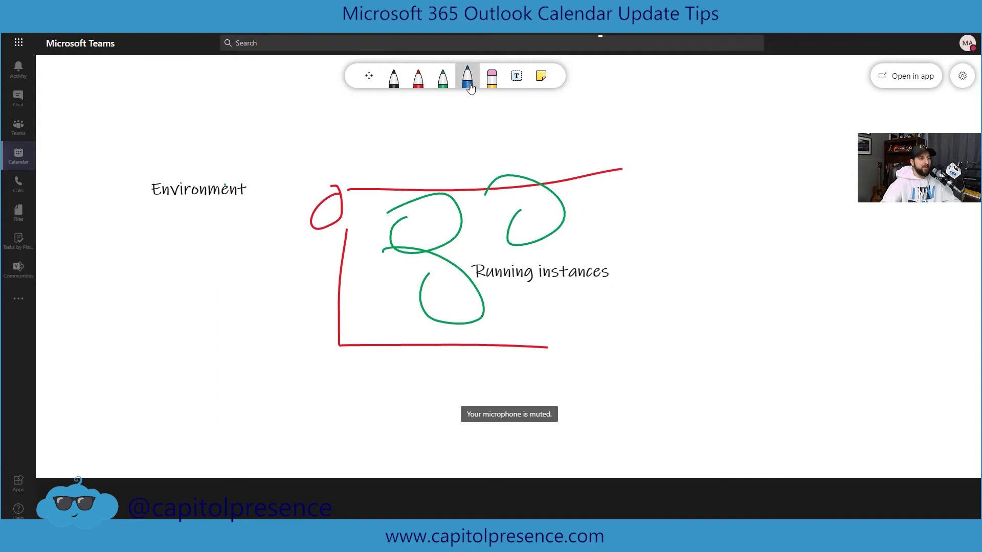
left_click_drag(359, 295, 138, 298)
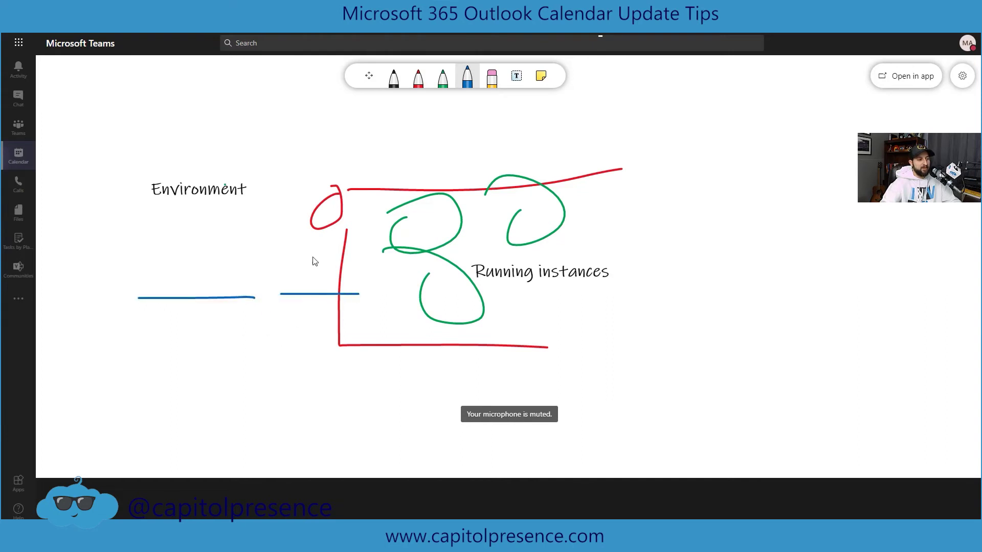
left_click(516, 76)
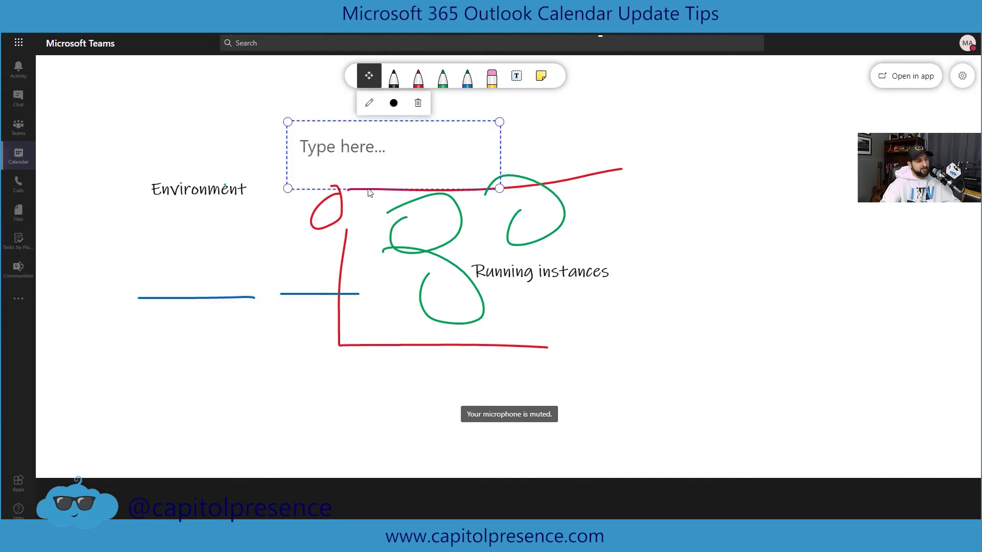
type("e")
key("BackSpace")
type("netwro")
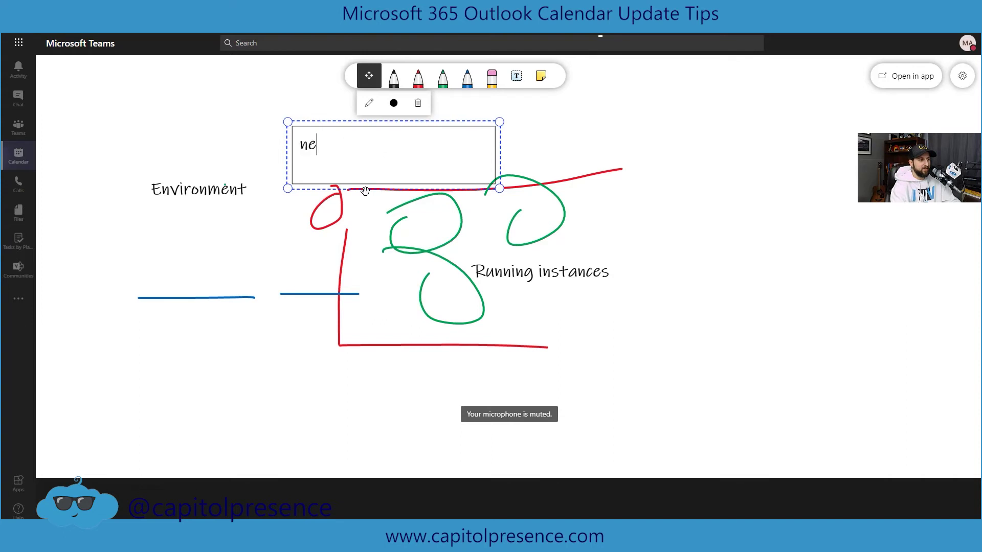
key("BackSpace")
type("ork c")
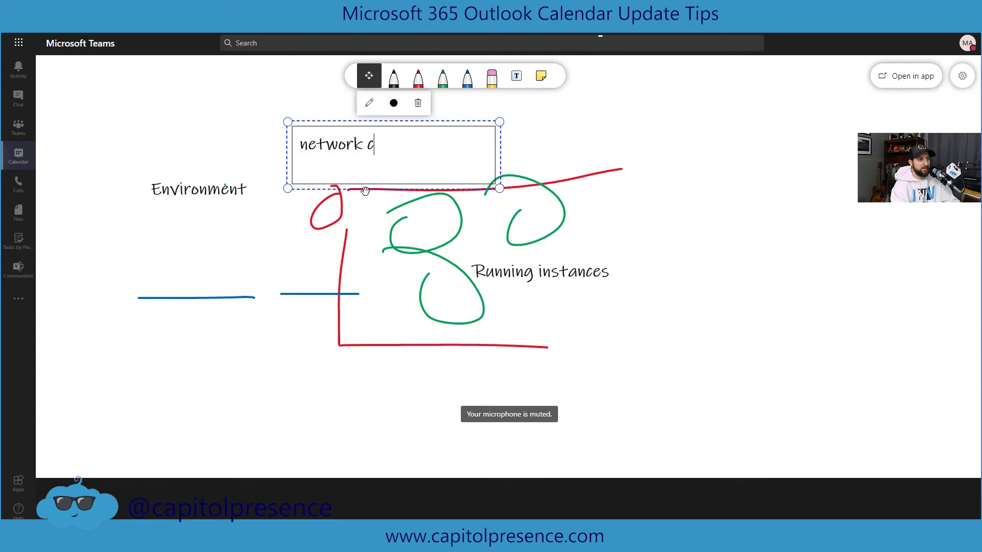
type("able")
left_click(697, 181)
left_click(406, 150)
left_click_drag(406, 150, 281, 289)
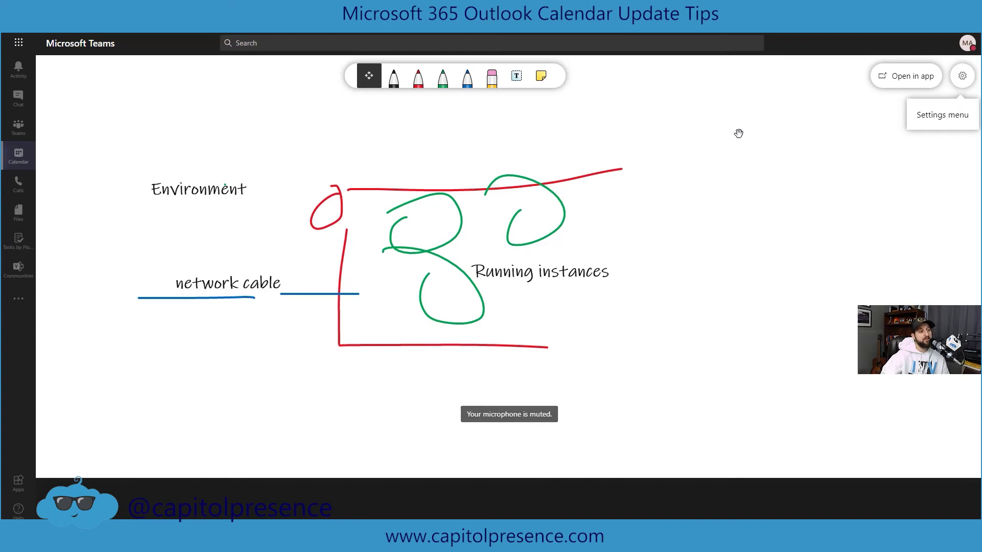
left_click(962, 76)
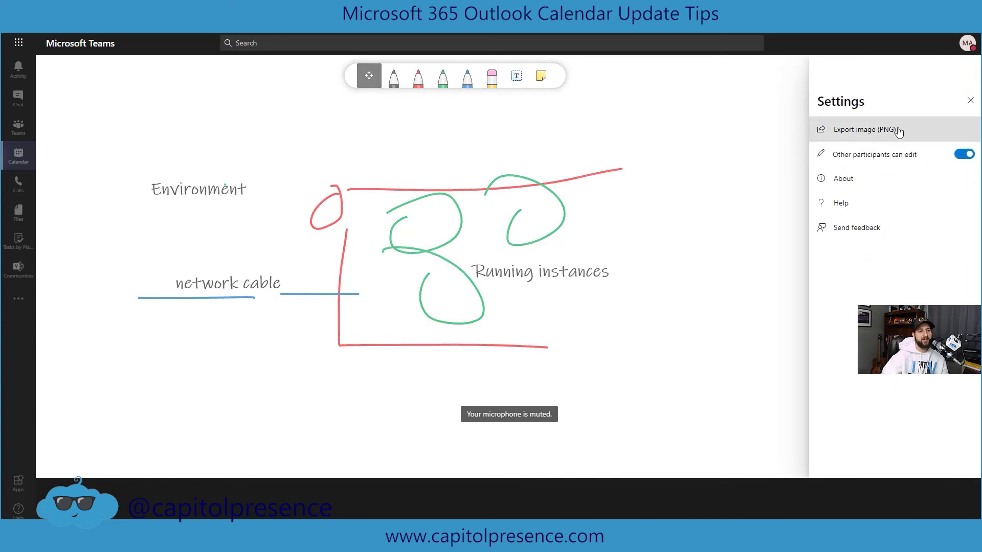
left_click(965, 155)
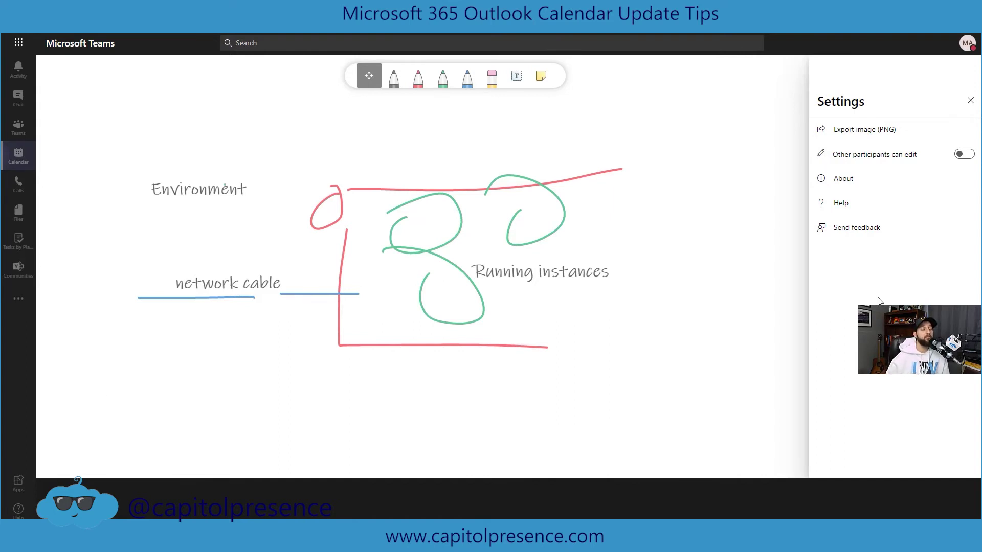
left_click(965, 154)
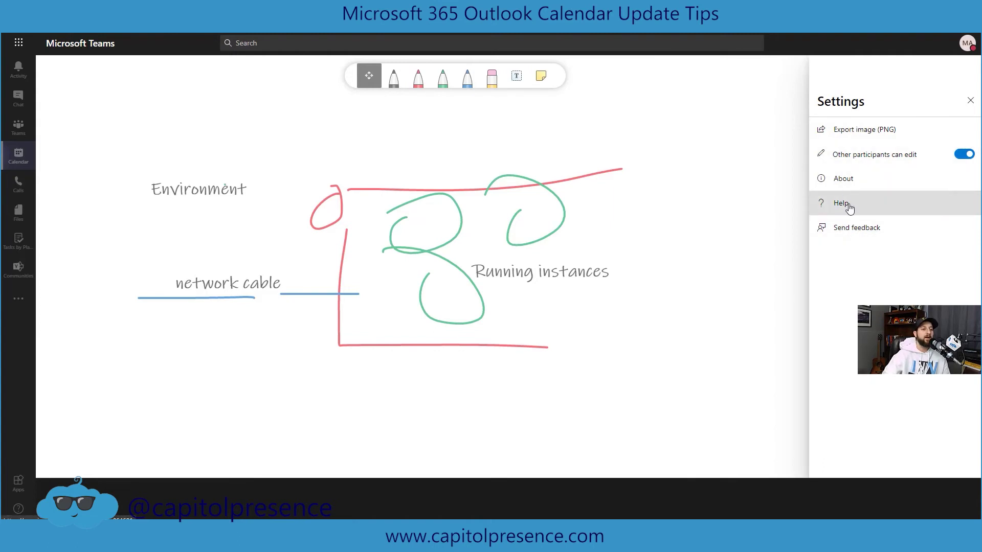
left_click(970, 100)
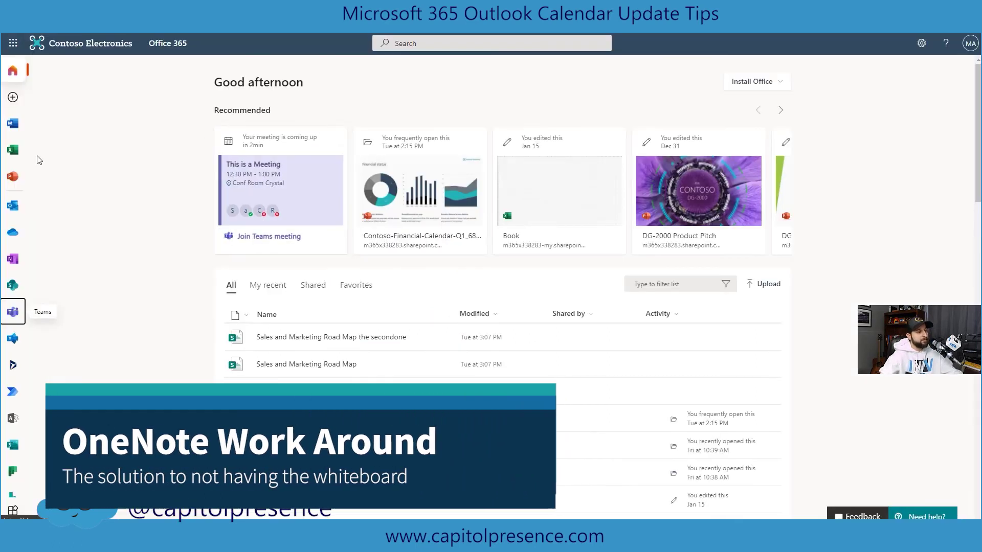
From the OneNote app, create a new notebook named 'Test'
left_click(12, 260)
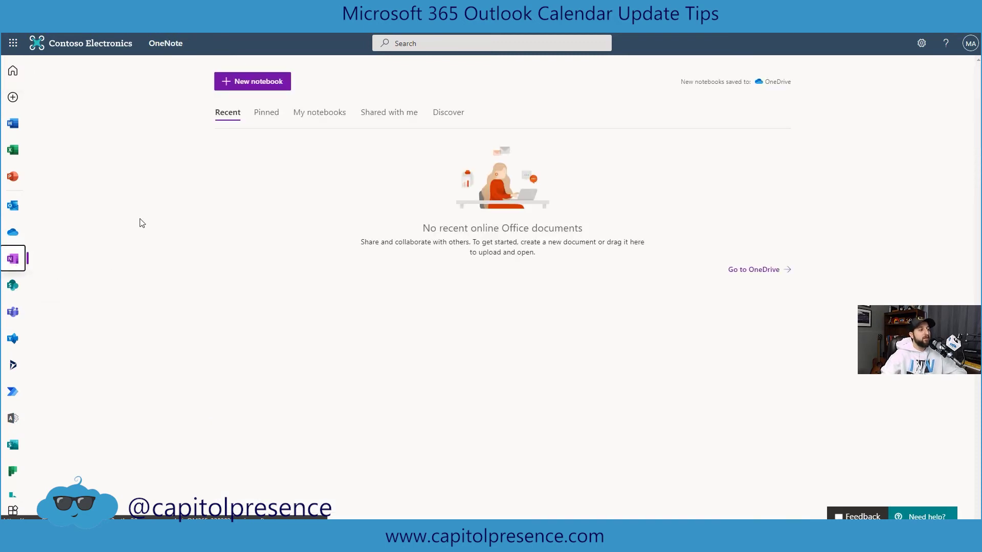
left_click(264, 88)
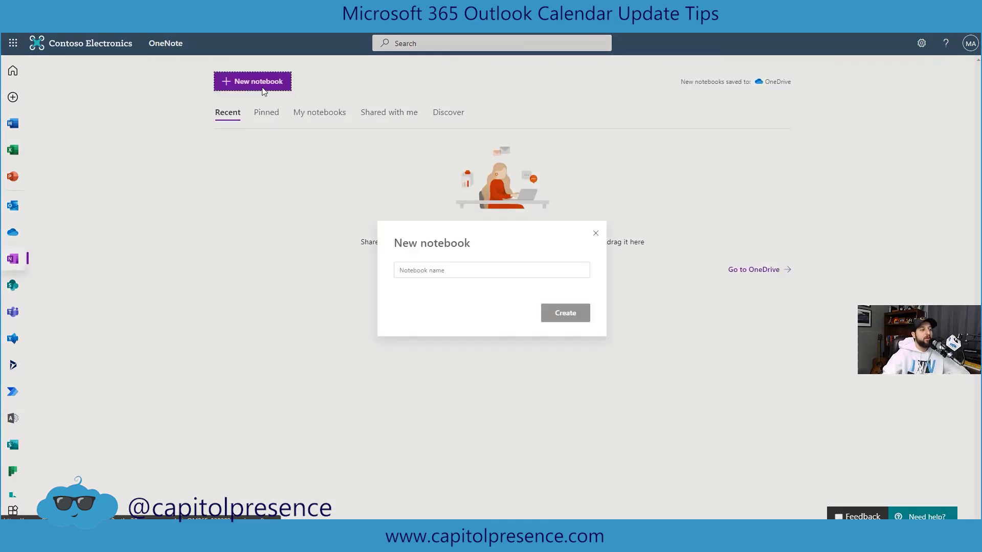
left_click(431, 269)
type("Test")
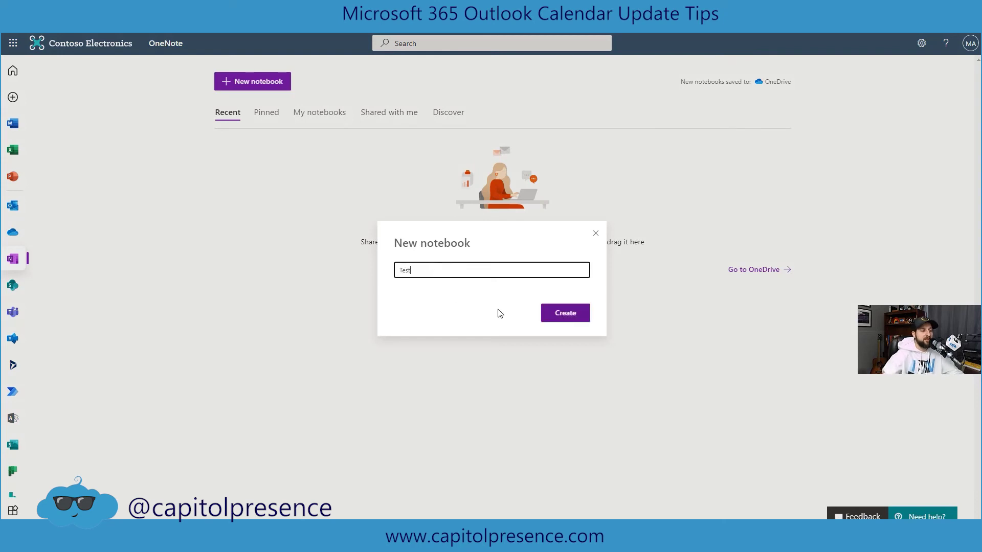
left_click(570, 316)
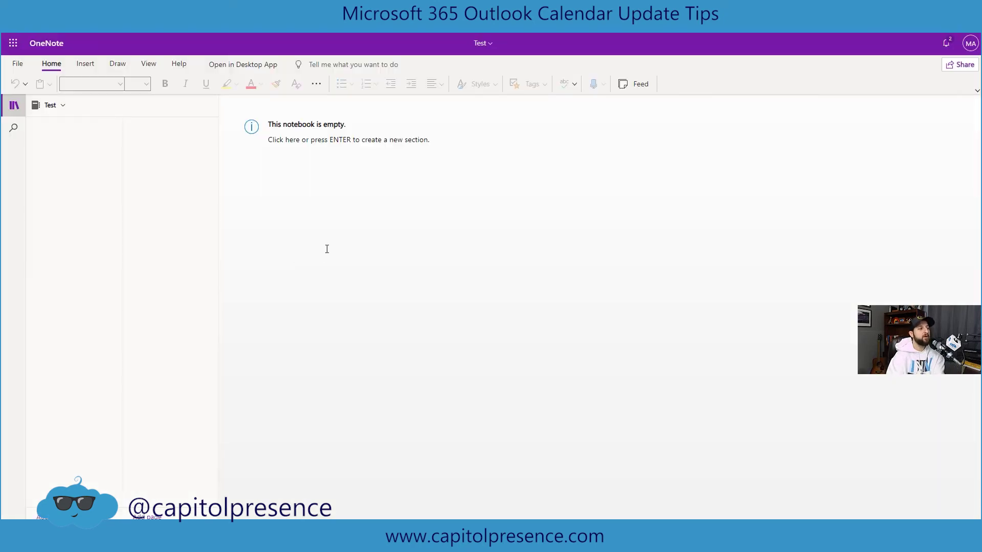
Add a 'Whiteboard' section with a page titled 'Environment Map', and choose red ink
left_click(117, 64)
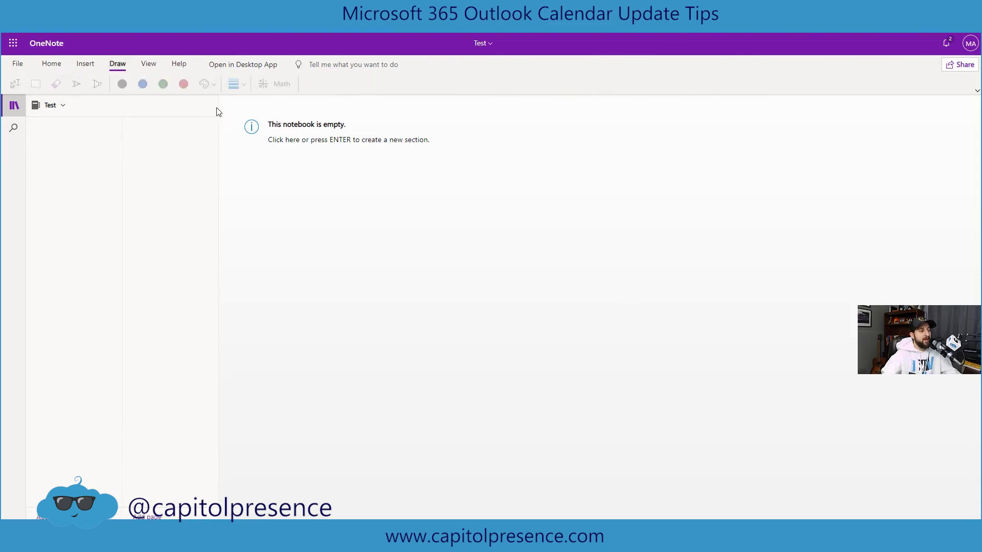
left_click(294, 158)
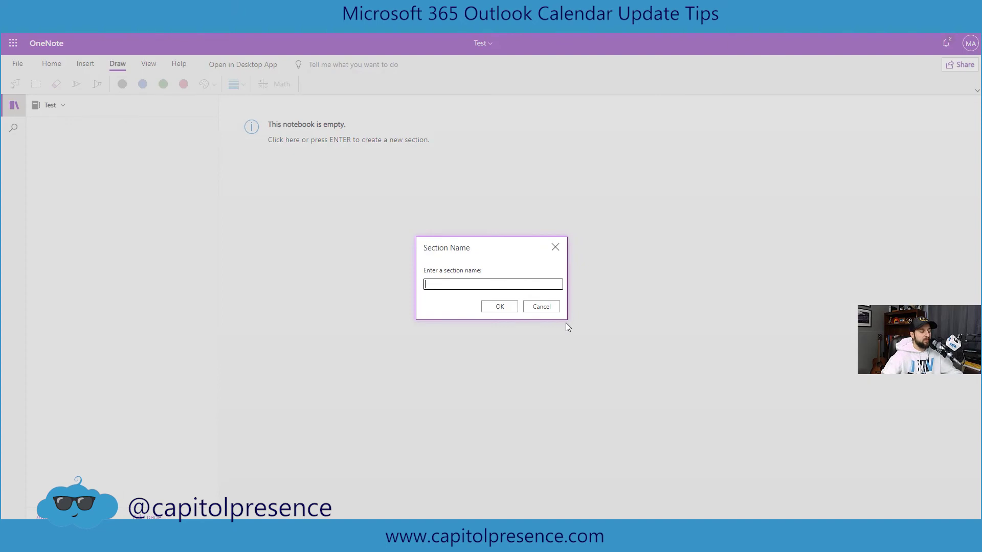
type("Whiteboard")
key("Return")
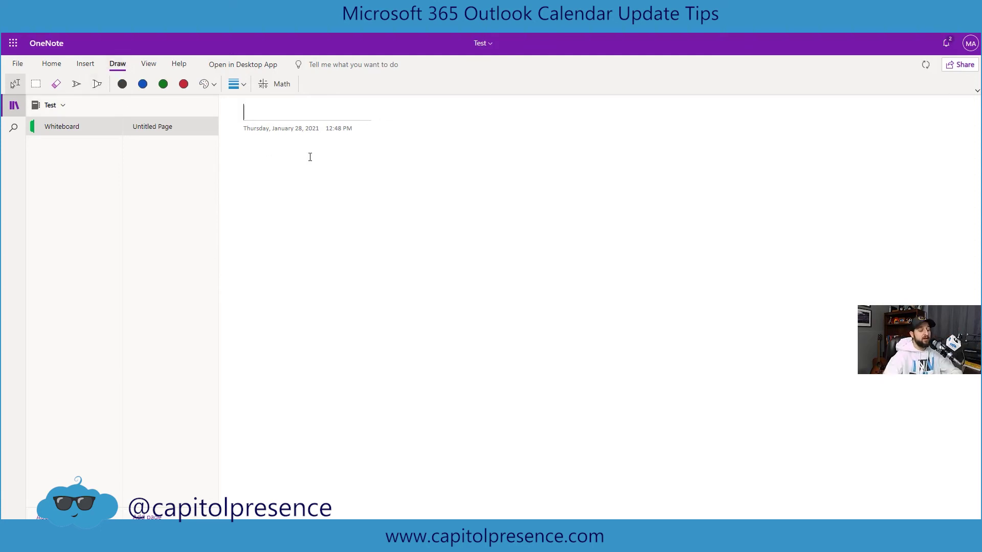
type("E")
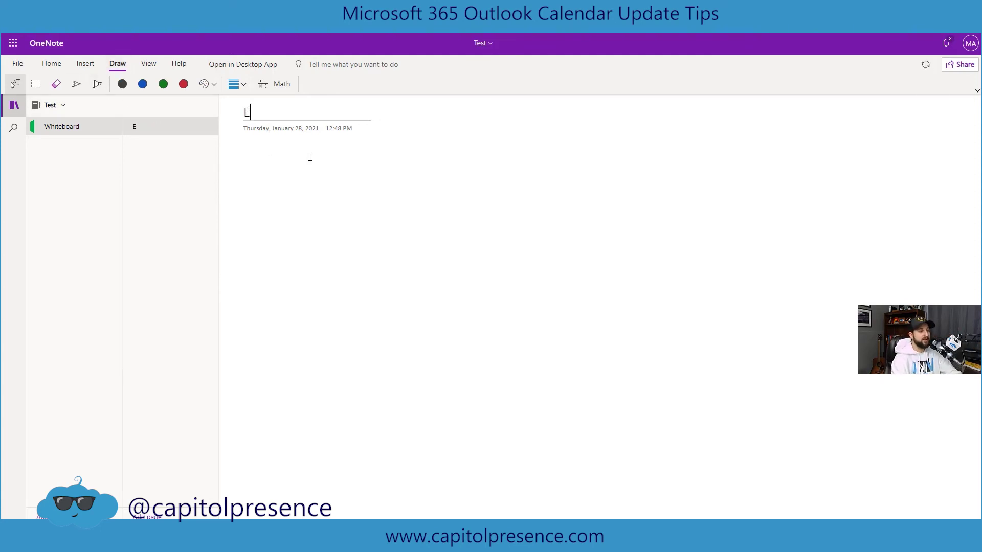
type("nvironment Map")
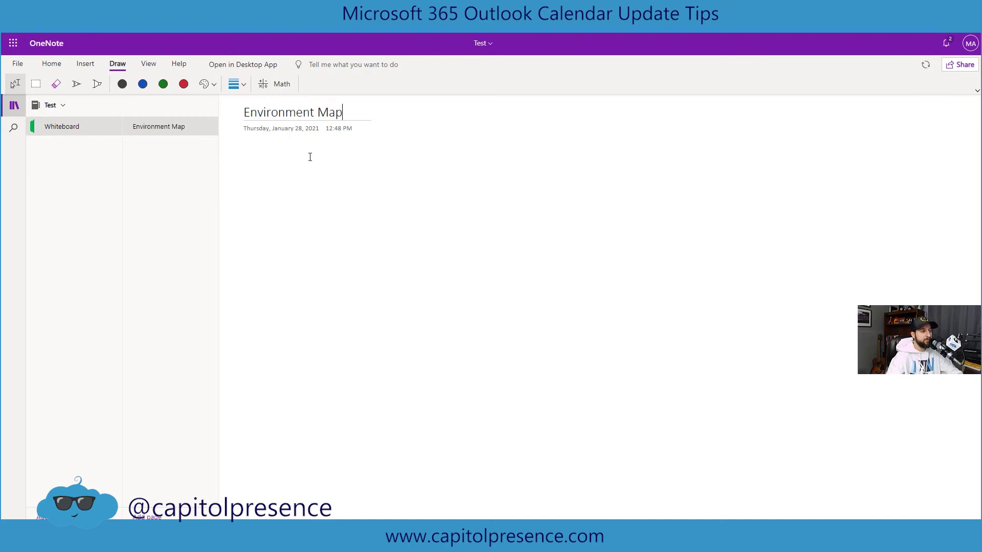
left_click(123, 86)
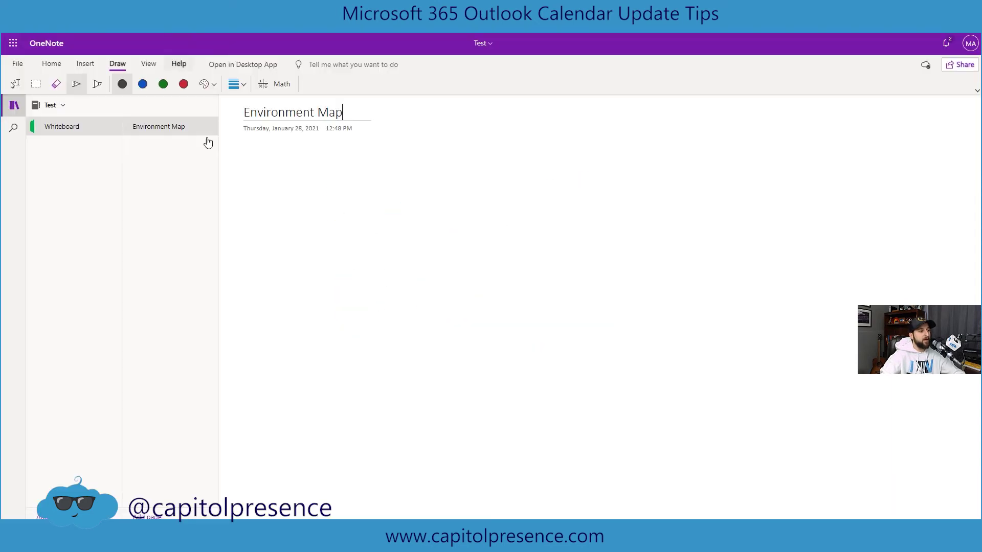
left_click(184, 84)
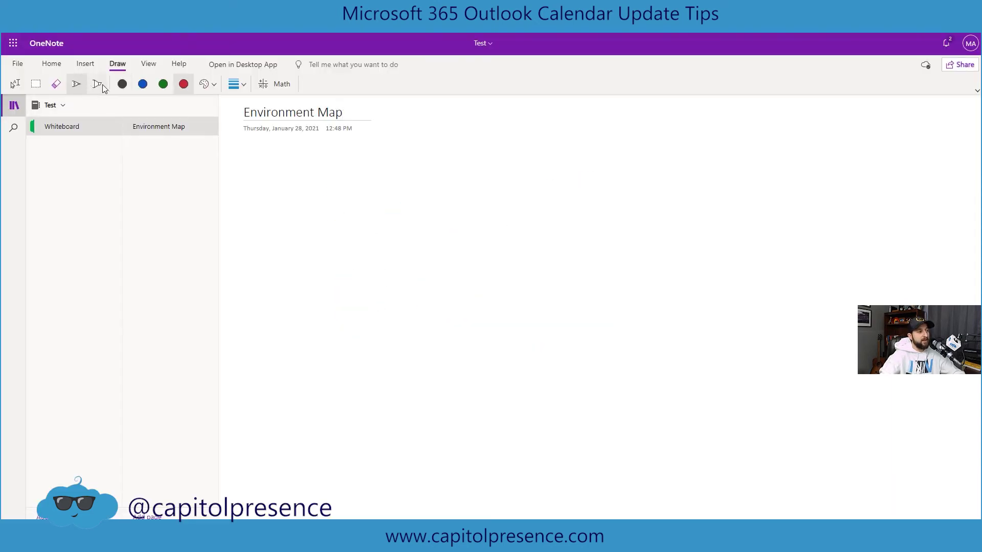
Draw a red box outline with three green circles inside it
left_click(77, 85)
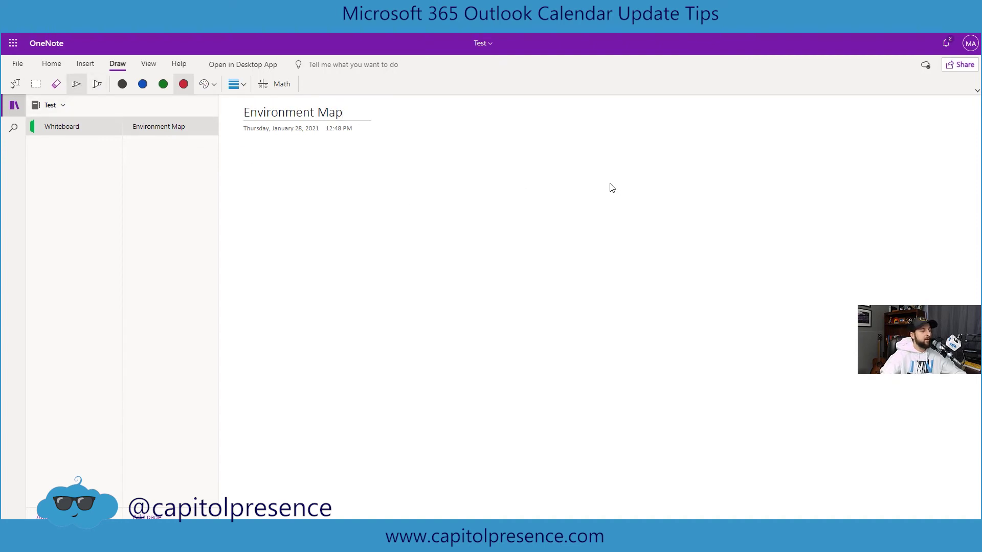
mouse_move(524, 195)
left_mouse_down()
mouse_move(367, 219)
mouse_move(368, 397)
mouse_move(658, 392)
left_mouse_up()
left_click(163, 83)
mouse_move(413, 223)
left_mouse_down()
mouse_move(420, 256)
mouse_move(404, 219)
left_mouse_up()
left_click_drag(499, 216, 556, 236)
left_click_drag(441, 310, 415, 319)
Add 'Environment' text left of the box and 'Running Instances' inside it
left_click(15, 84)
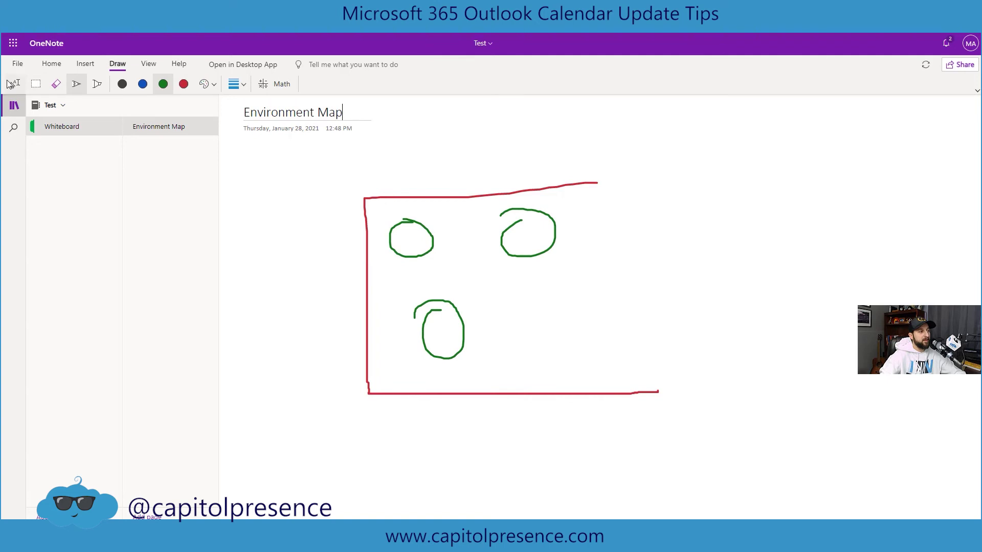
left_click(302, 204)
type("Environment")
left_click(555, 305)
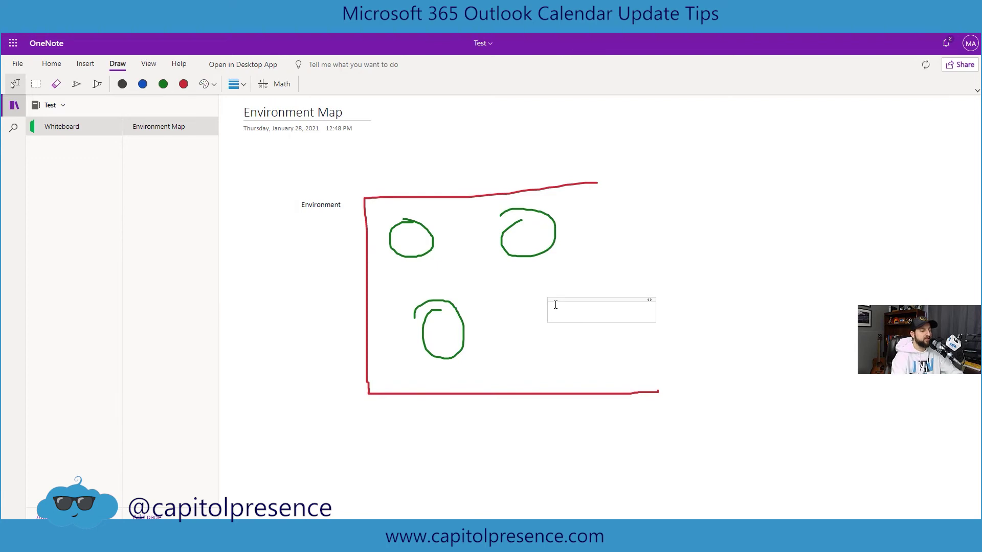
type("Running Instances")
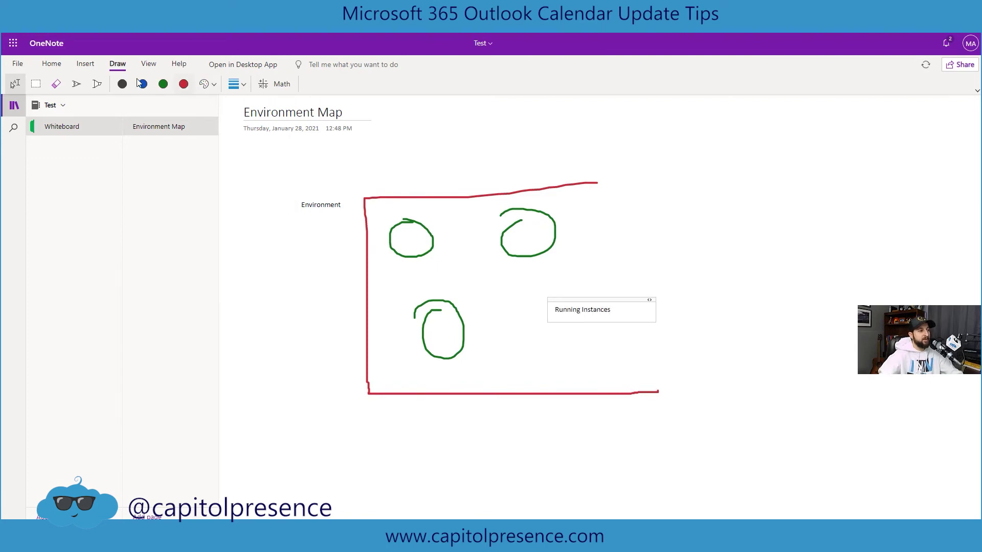
Draw a blue dashed line up to the box and label it 'Network', discarding a stray text box
left_click_drag(280, 303, 279, 301)
left_click_drag(292, 301, 330, 301)
left_click_drag(345, 301, 380, 302)
left_click_drag(380, 301, 381, 301)
left_click(290, 291)
type("Network API")
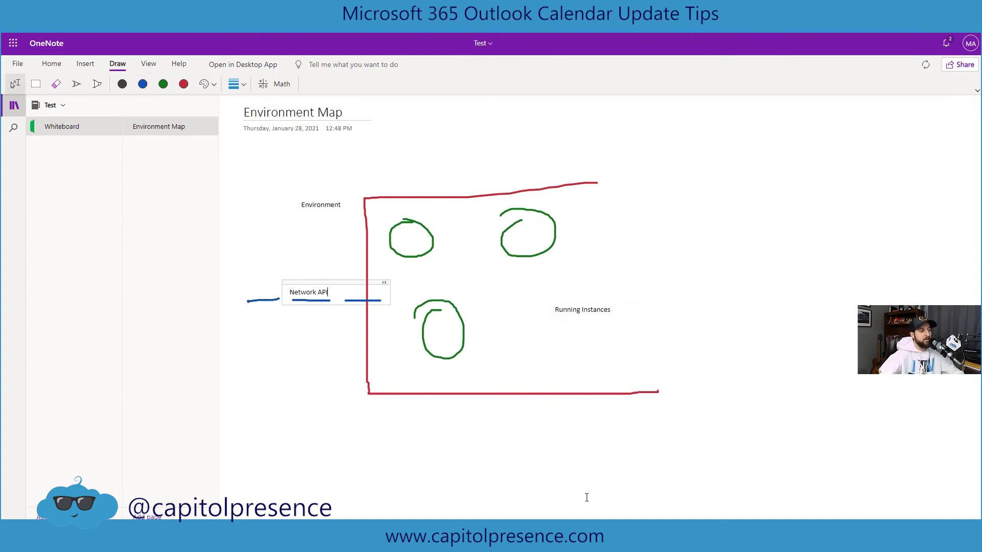
left_click(319, 365)
left_click(237, 84)
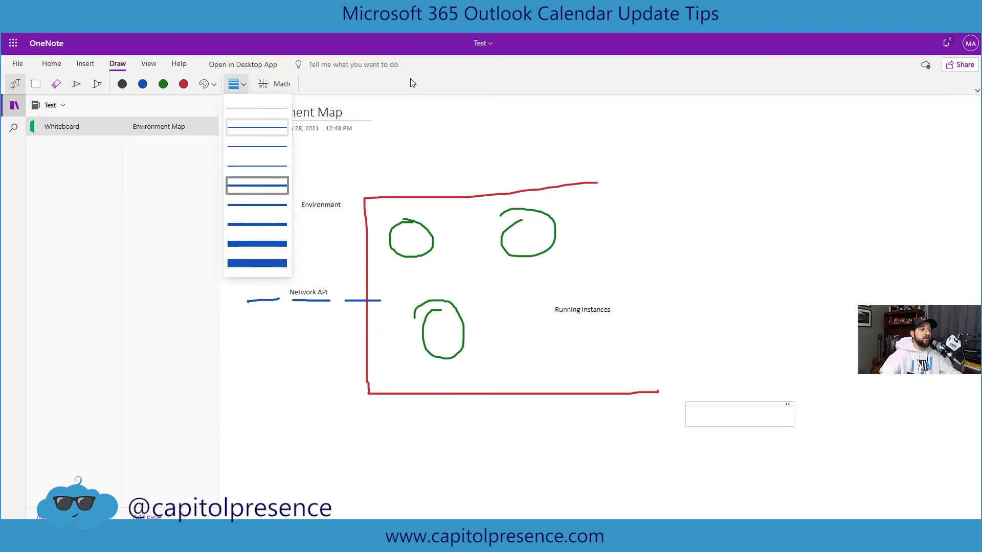
left_click(257, 127)
key("Escape")
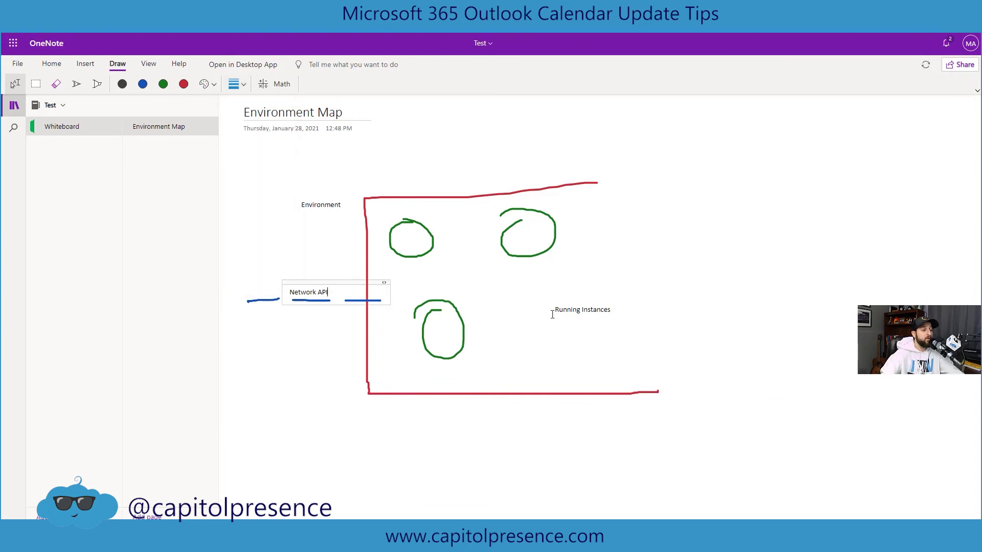